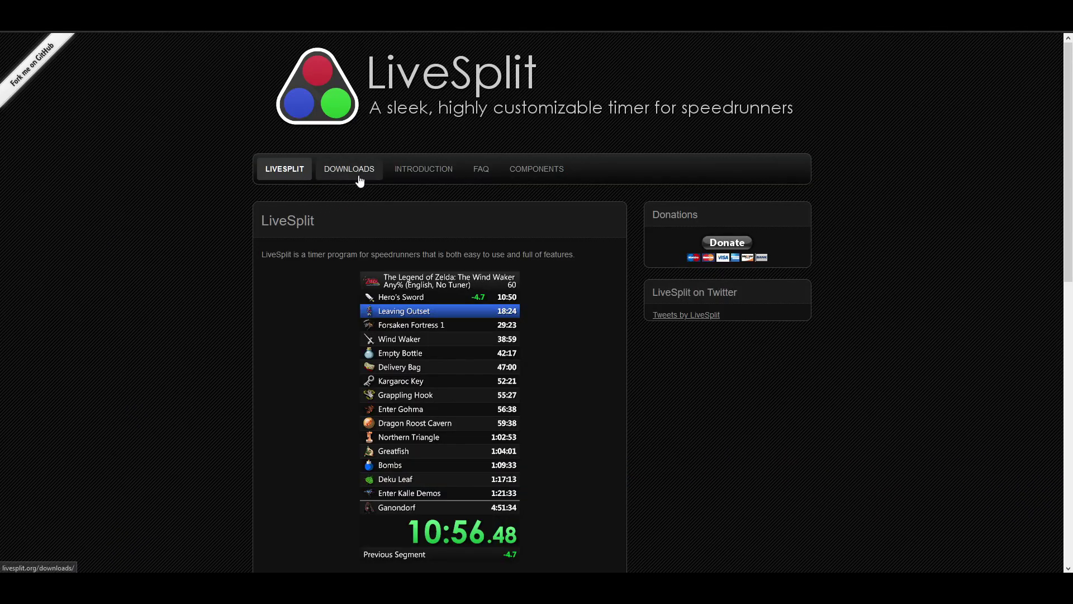
Open the LiveSplit downloads page and download the LiveSplit-Velocity-Graph-For-BO1-BO2-WAW-MW2 GitHub repository as a ZIP
{"action": "left_click", "coordinate": [360, 177]}
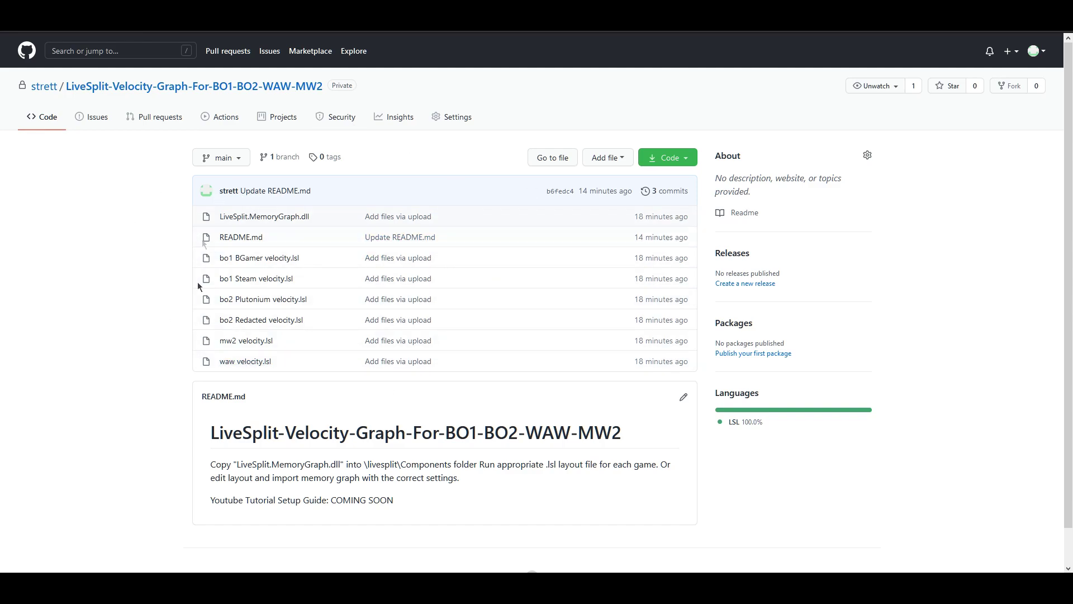
{"action": "left_click", "coordinate": [692, 162]}
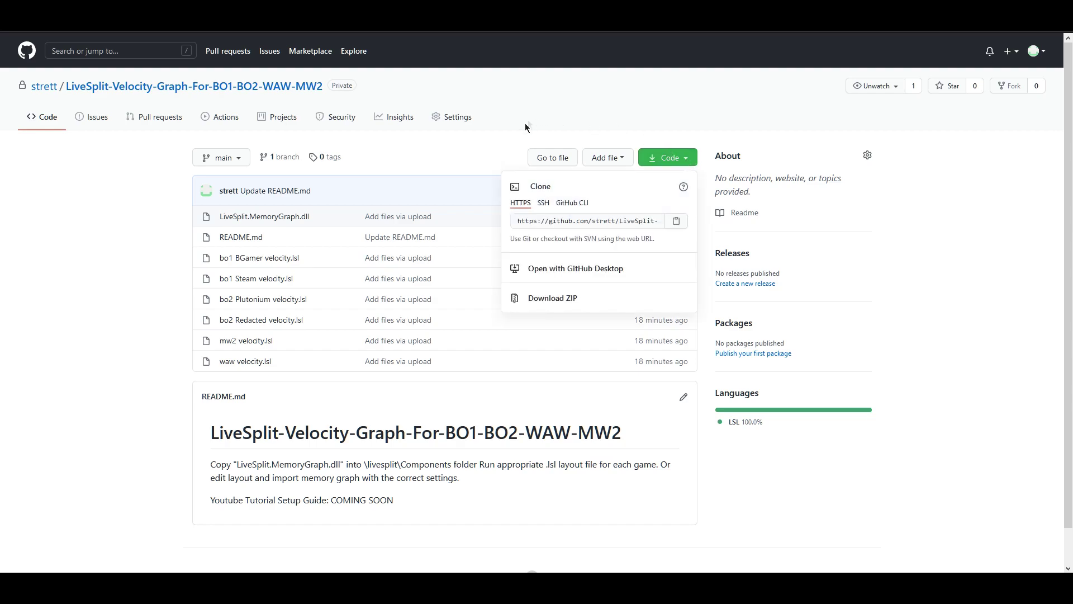
{"action": "left_click", "coordinate": [593, 305]}
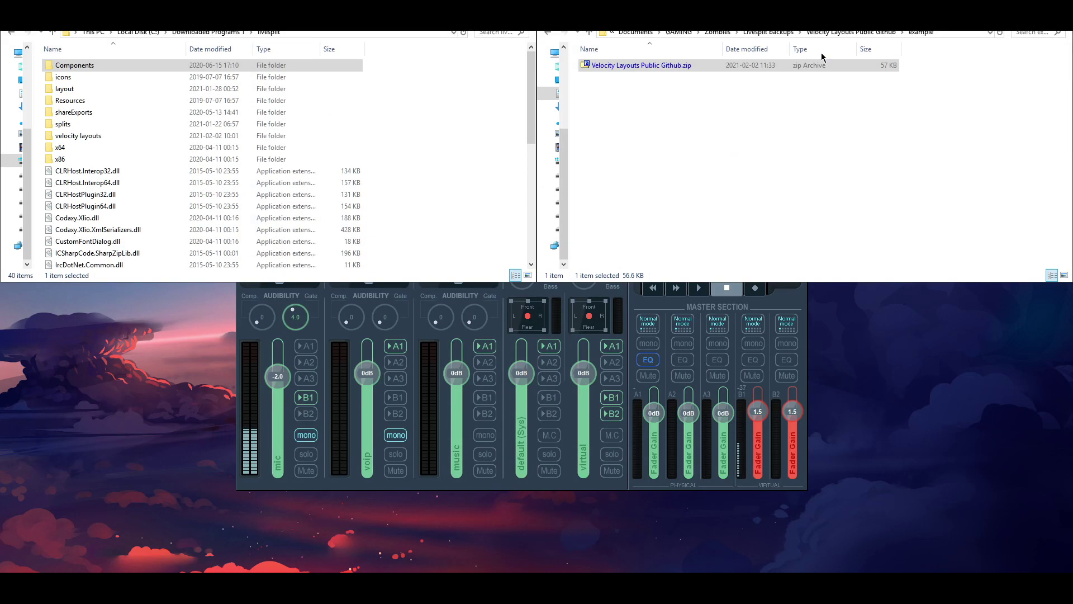
Extract Velocity Layouts Public Github.zip with 7-Zip directly into its current example folder
{"action": "right_click", "coordinate": [642, 67]}
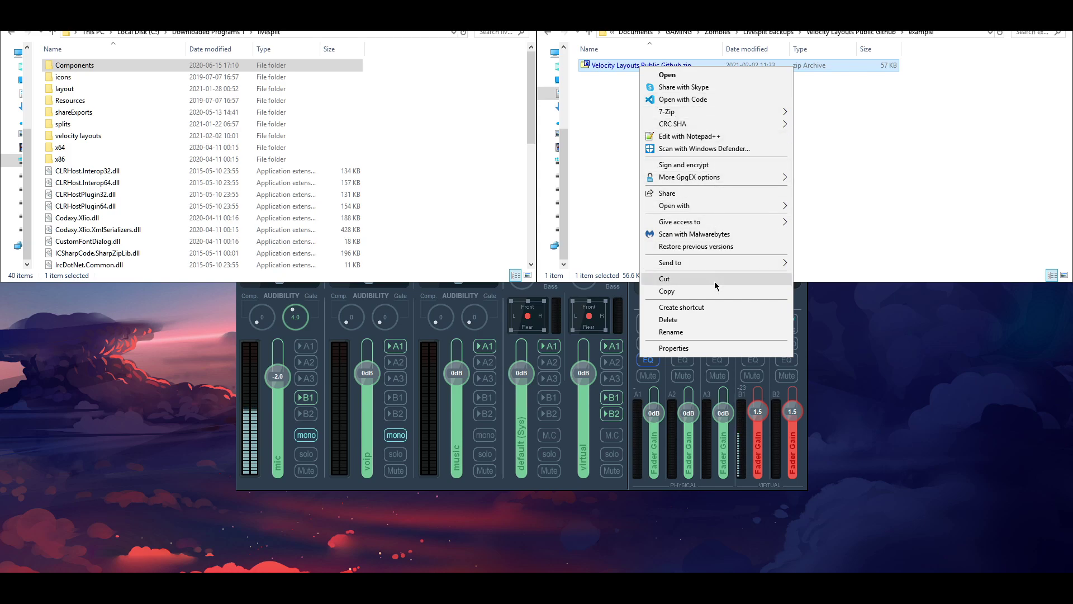
{"action": "mouse_move", "coordinate": [777, 112]}
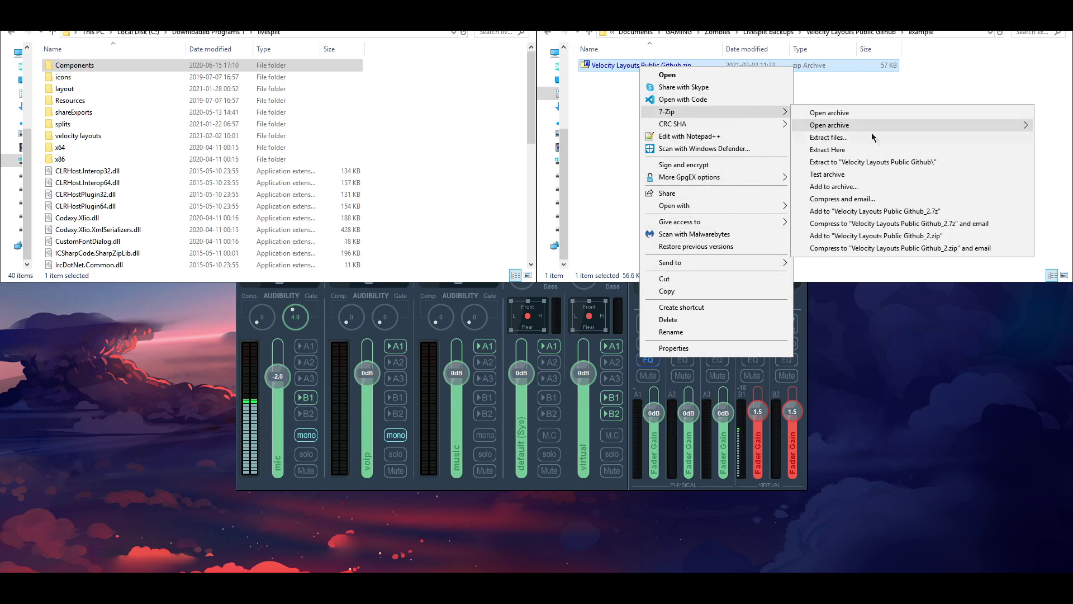
{"action": "left_click", "coordinate": [894, 150]}
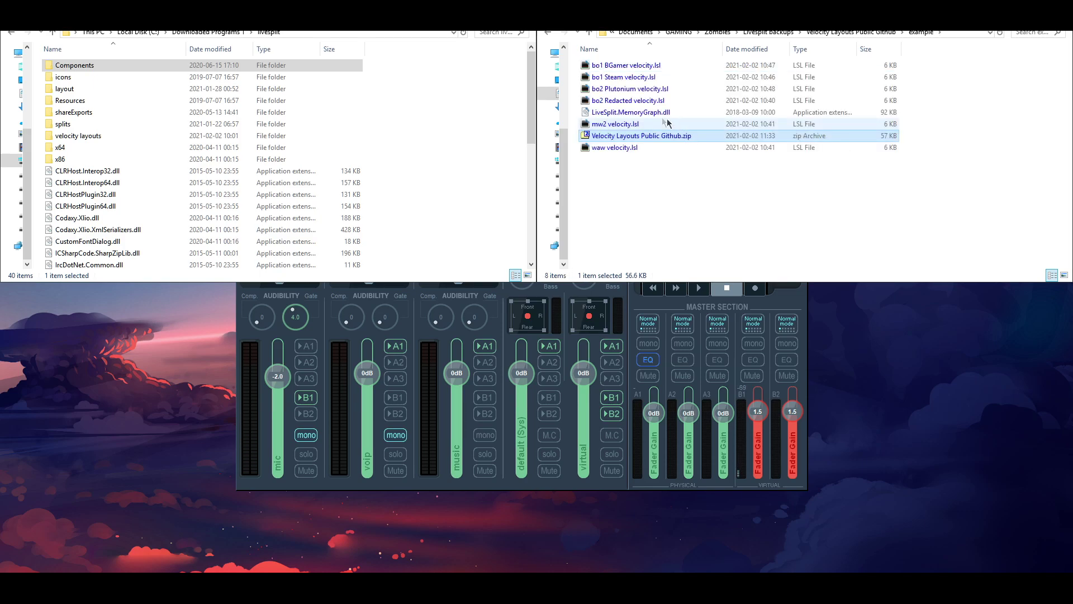
Try to copy LiveSplit.MemoryGraph.dll from the extracted files into the livesplit Components folder, and return to the livesplit folder
{"action": "left_click", "coordinate": [626, 116]}
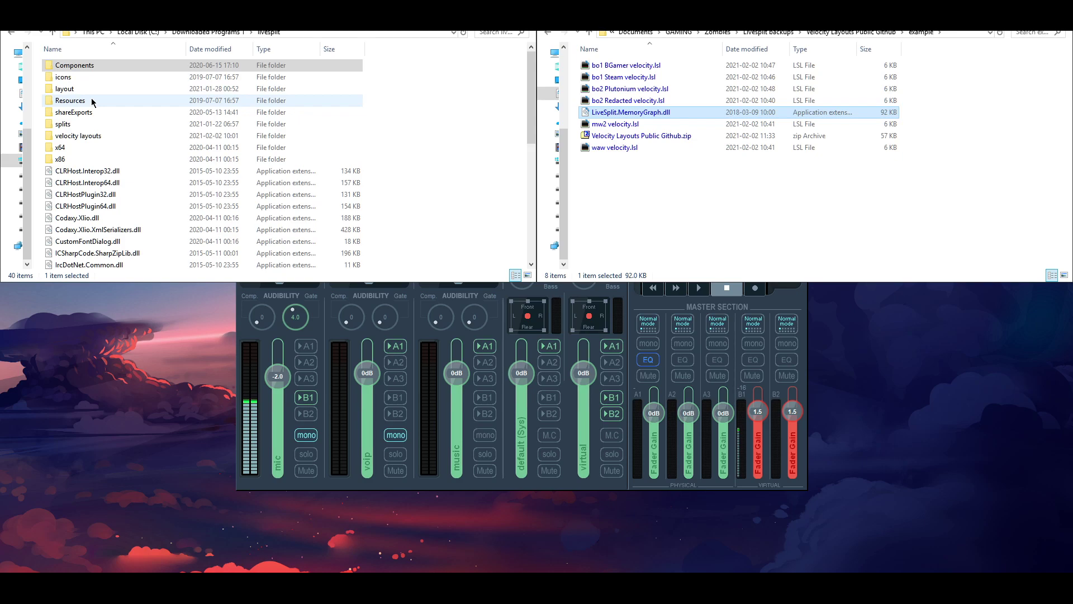
{"action": "double_click", "coordinate": [104, 71]}
{"action": "left_click_drag", "start_coordinate": [630, 113], "coordinate": [426, 123]}
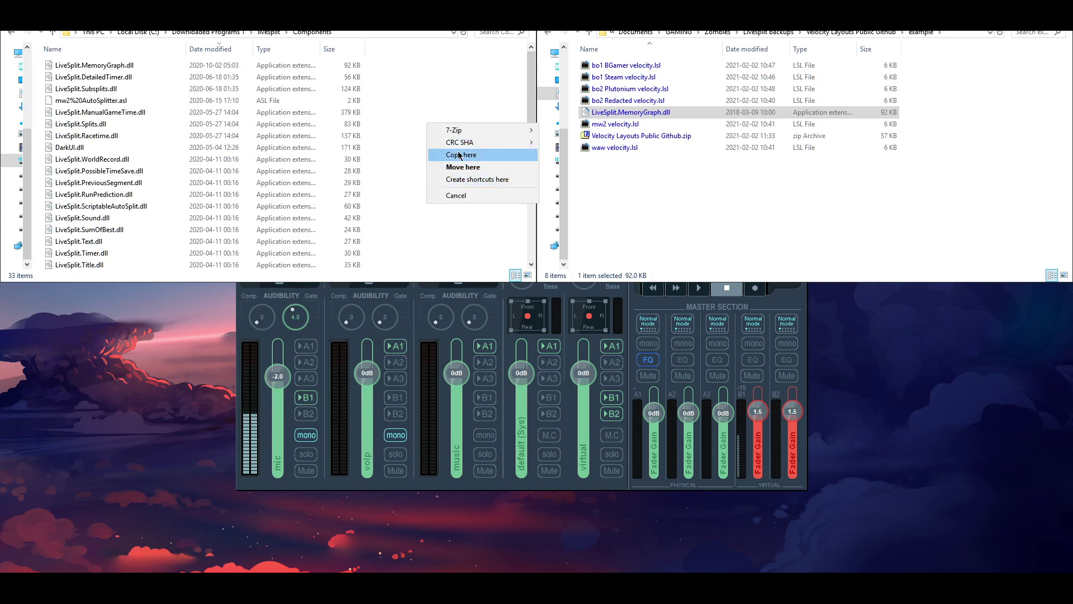
{"action": "left_click", "coordinate": [472, 195]}
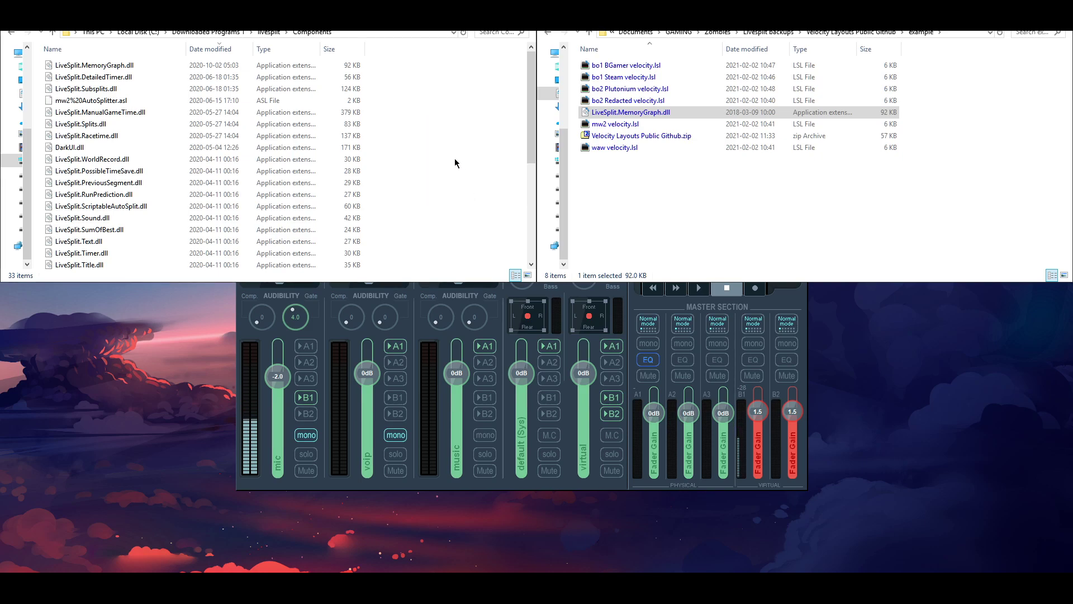
{"action": "key", "text": "alt+Up"}
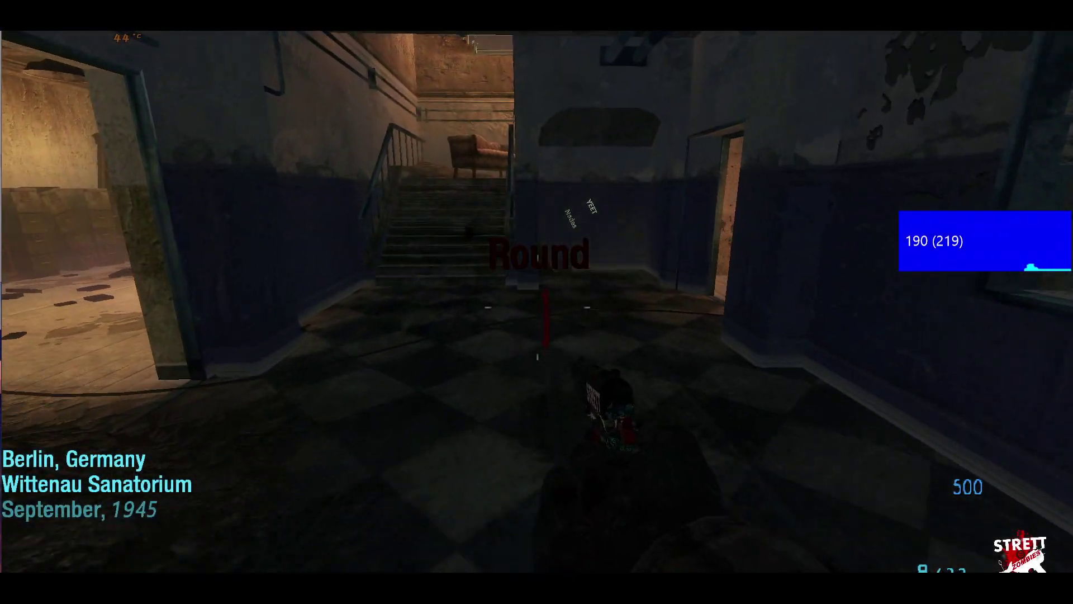
{"action": "key", "text": "w"}
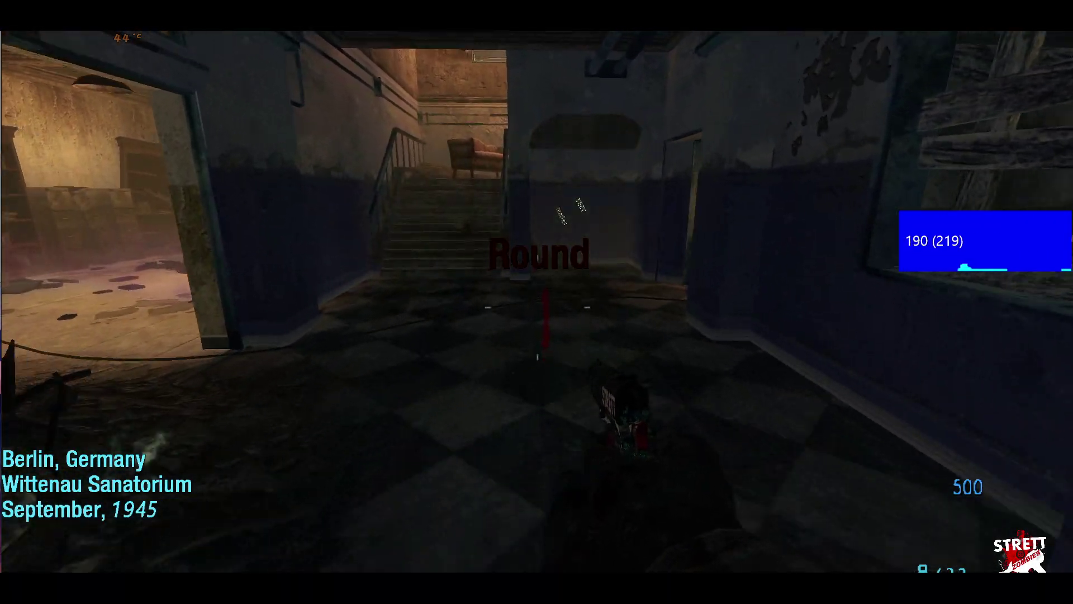
{"action": "key", "text": "w"}
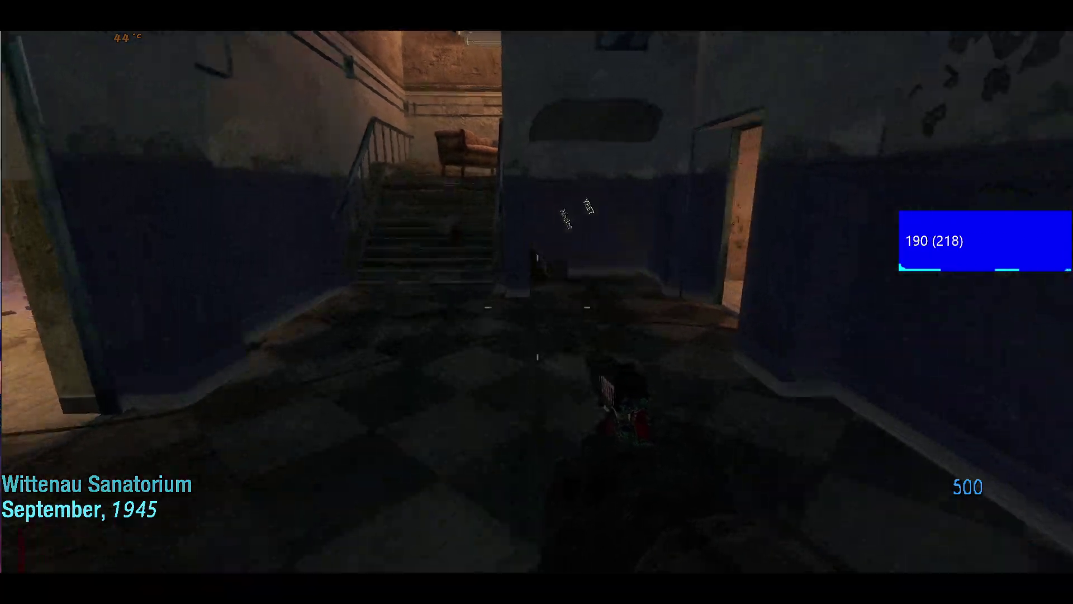
{"action": "key", "text": "w"}
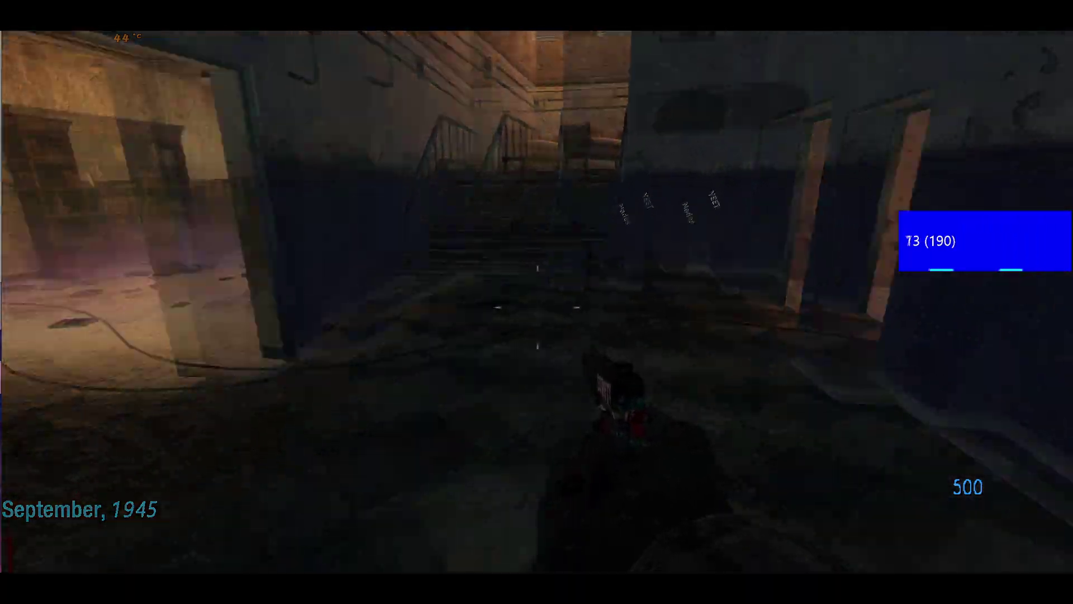
{"action": "key", "text": "w"}
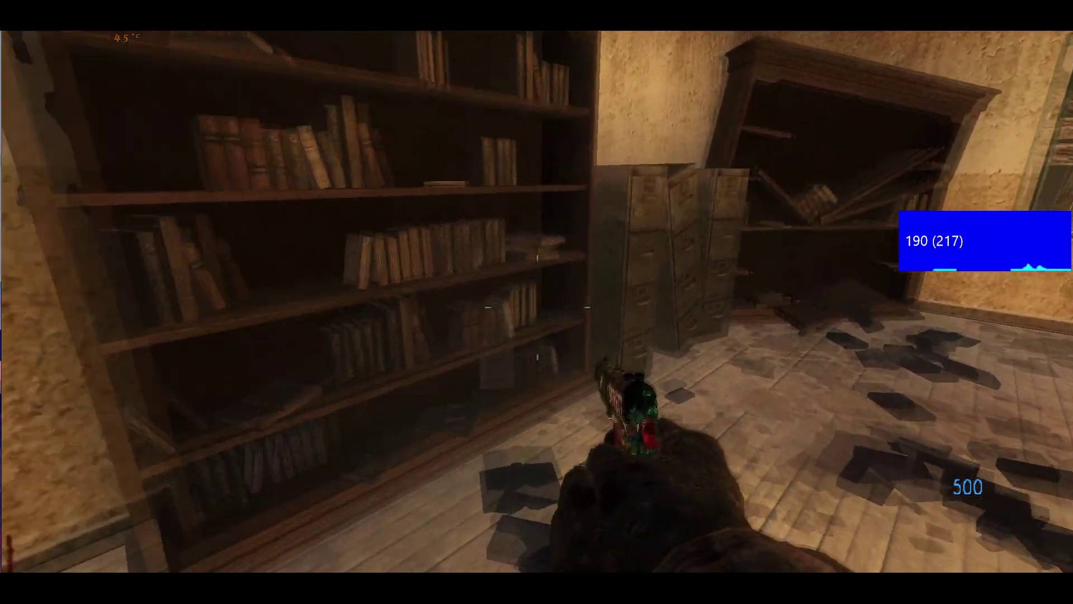
{"action": "key", "text": "w"}
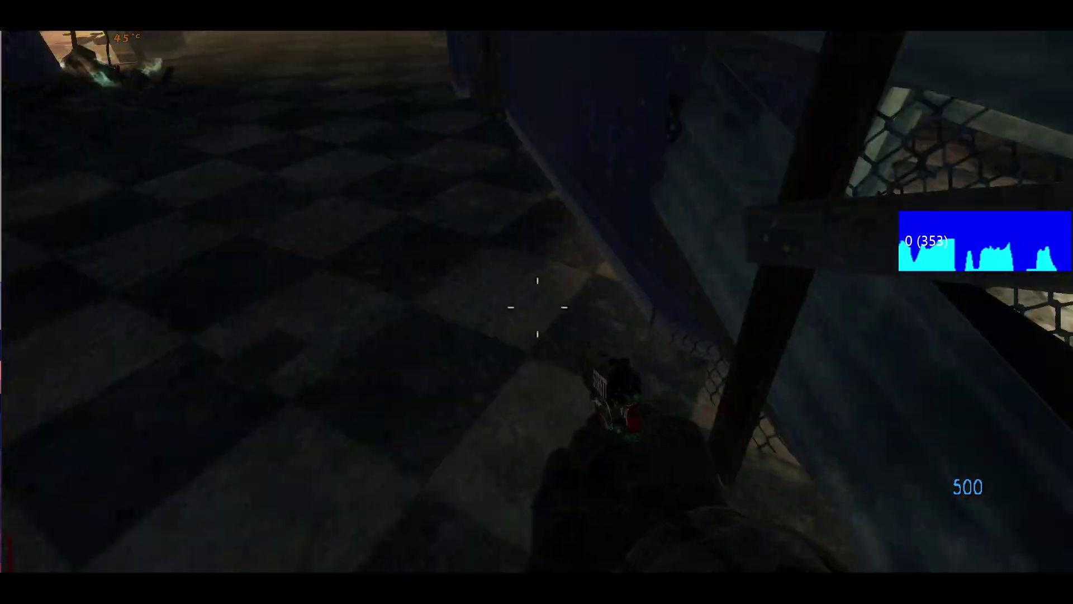
{"action": "key", "text": "w"}
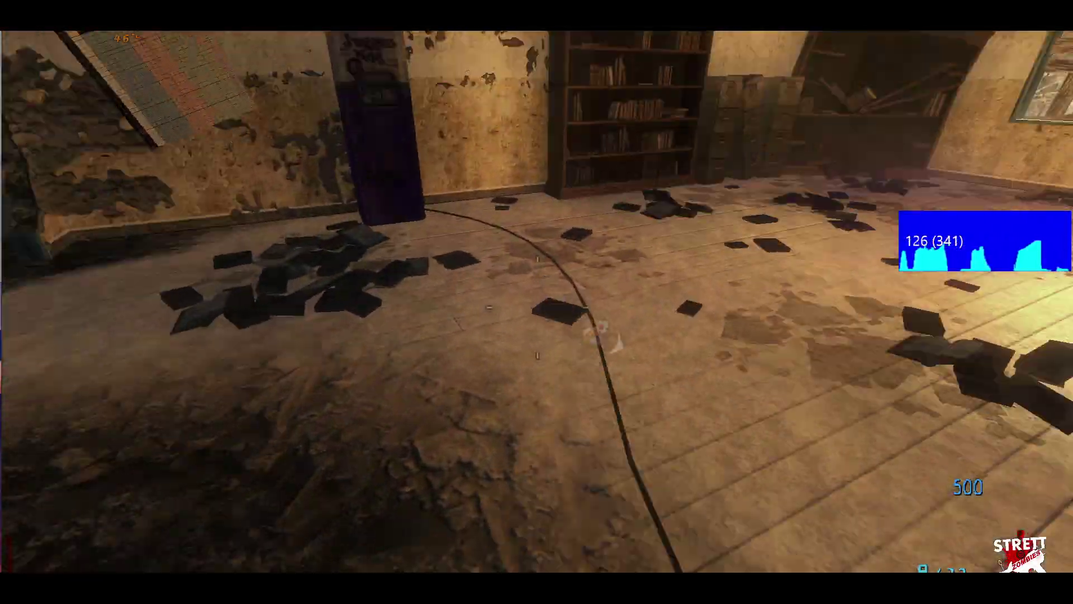
{"action": "key", "text": "w"}
Switch to OBS Studio and add a new Window Capture source named velocity to the display capture scene
{"action": "key", "text": "alt+Tab"}
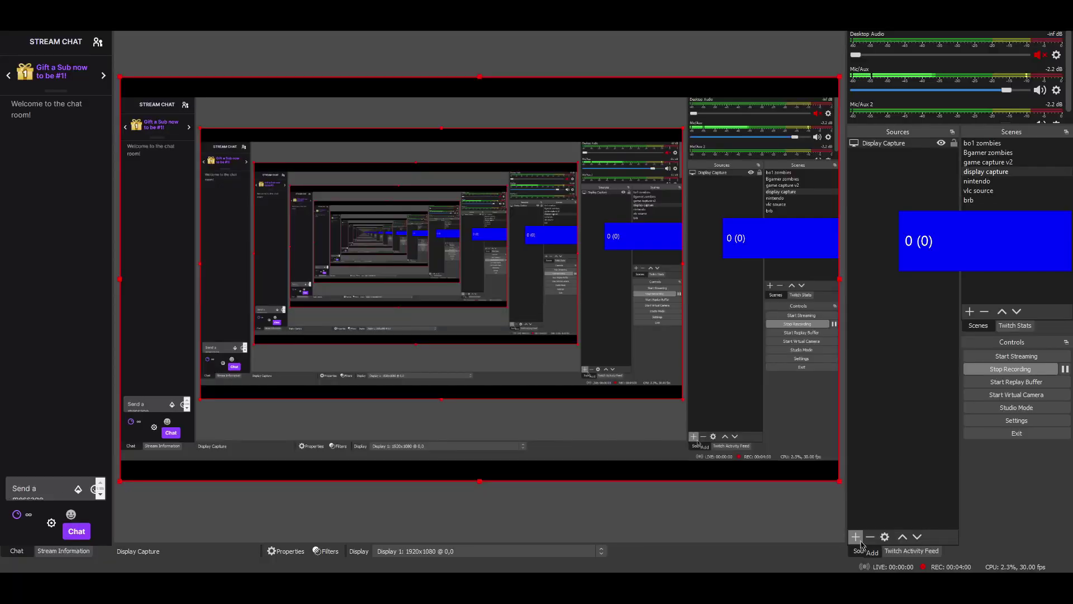
{"action": "left_click", "coordinate": [856, 467]}
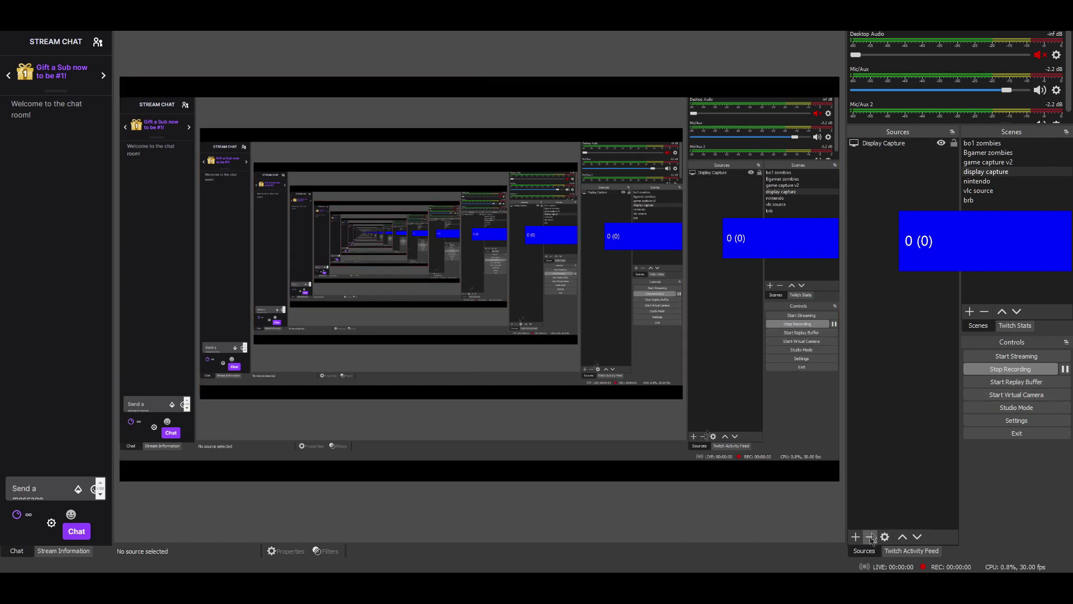
{"action": "left_click", "coordinate": [856, 537]}
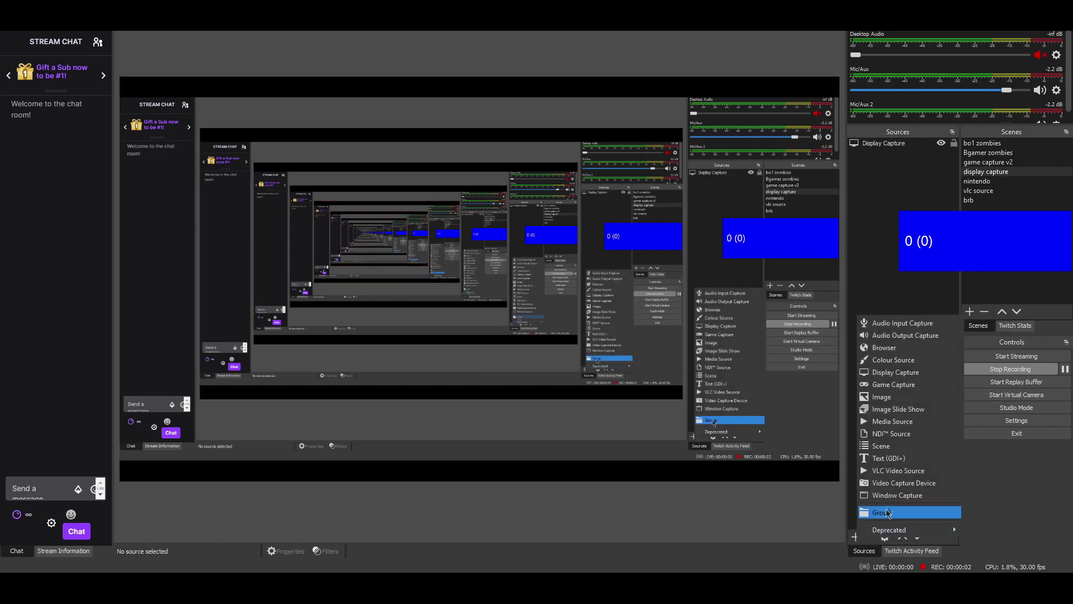
{"action": "left_click", "coordinate": [896, 496]}
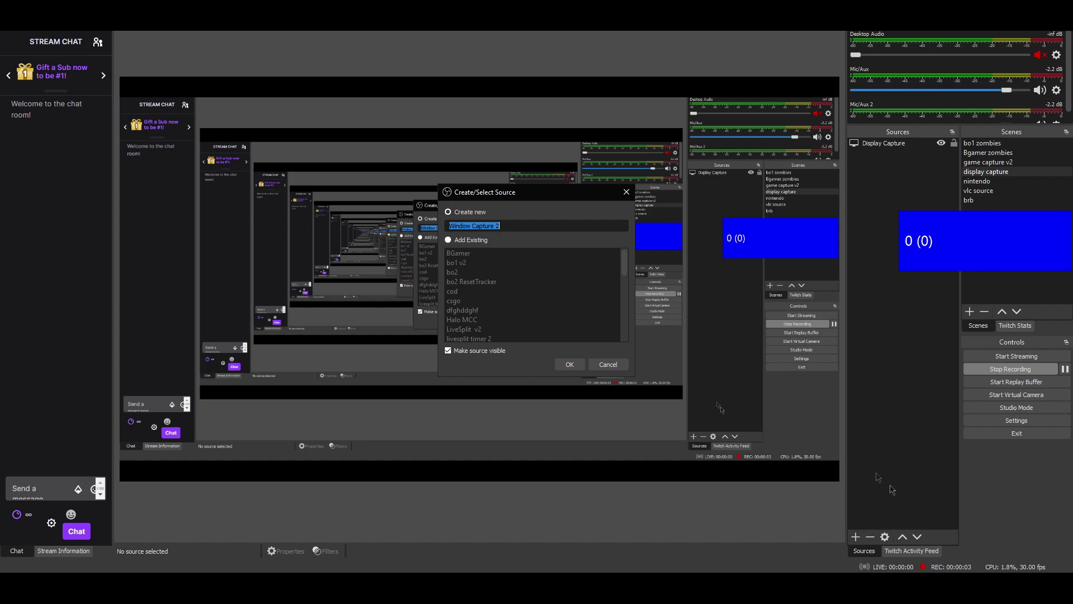
{"action": "type", "text": "velocity"}
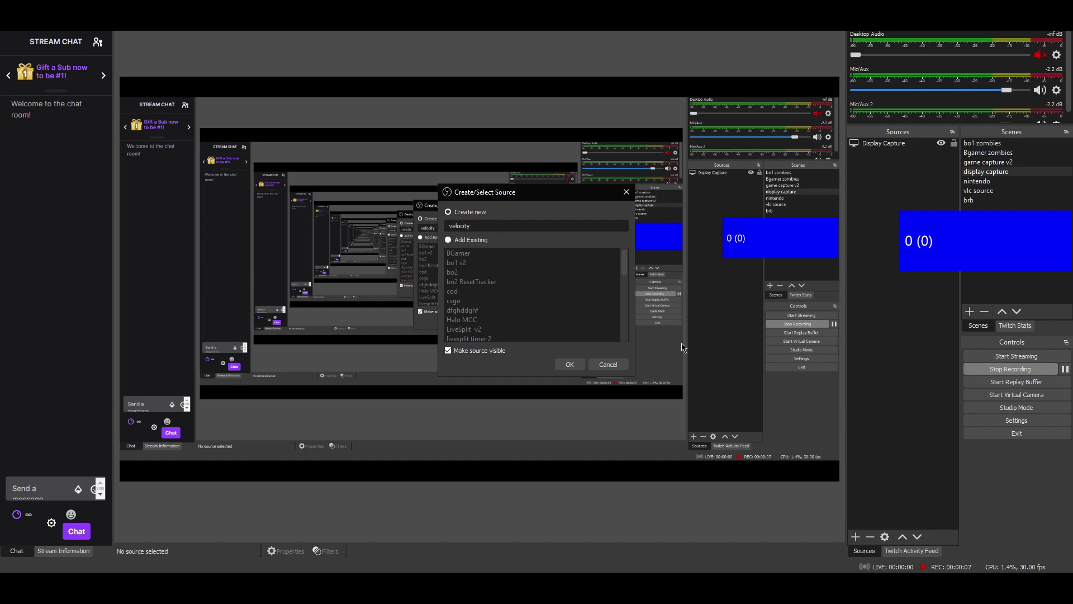
{"action": "key", "text": "Return"}
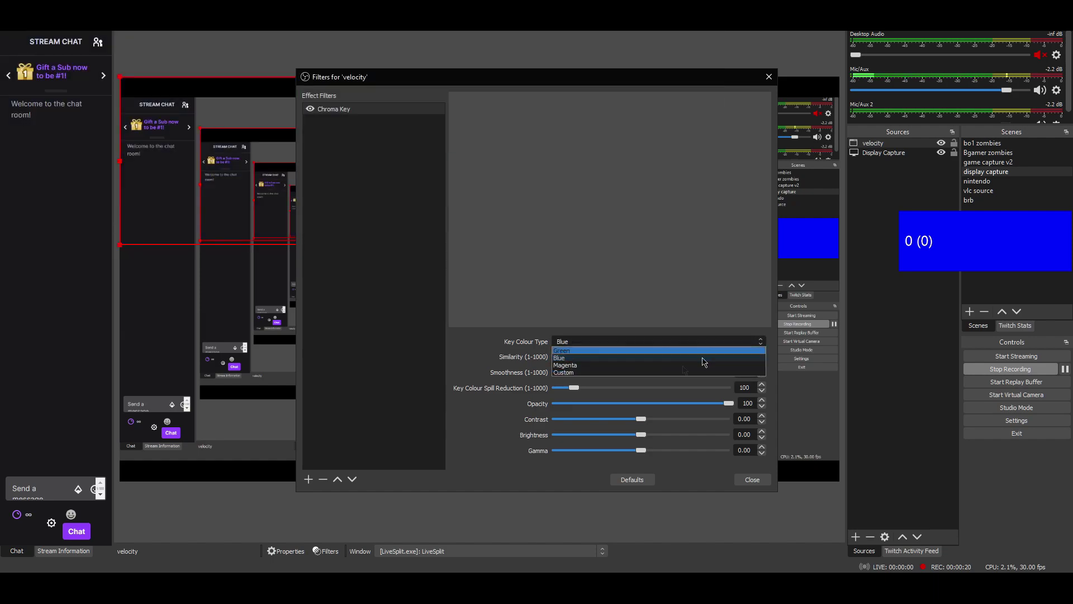
Set the velocity source's Chroma Key filter to a Custom key colour of #0000ff
{"action": "left_click", "coordinate": [651, 380]}
{"action": "left_click", "coordinate": [636, 344]}
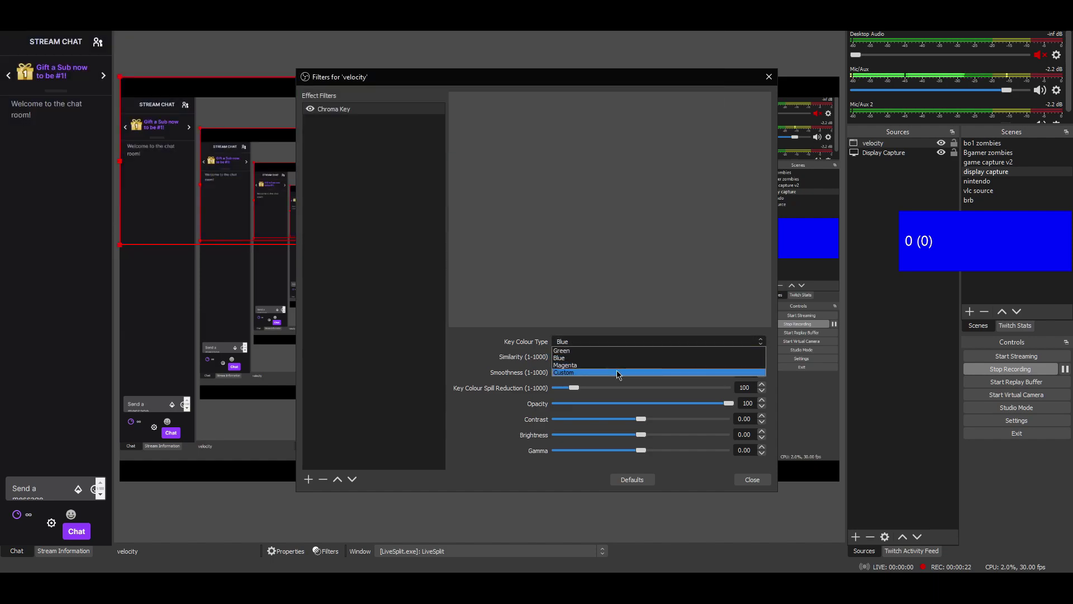
{"action": "left_click", "coordinate": [636, 372]}
{"action": "left_click", "coordinate": [704, 357]}
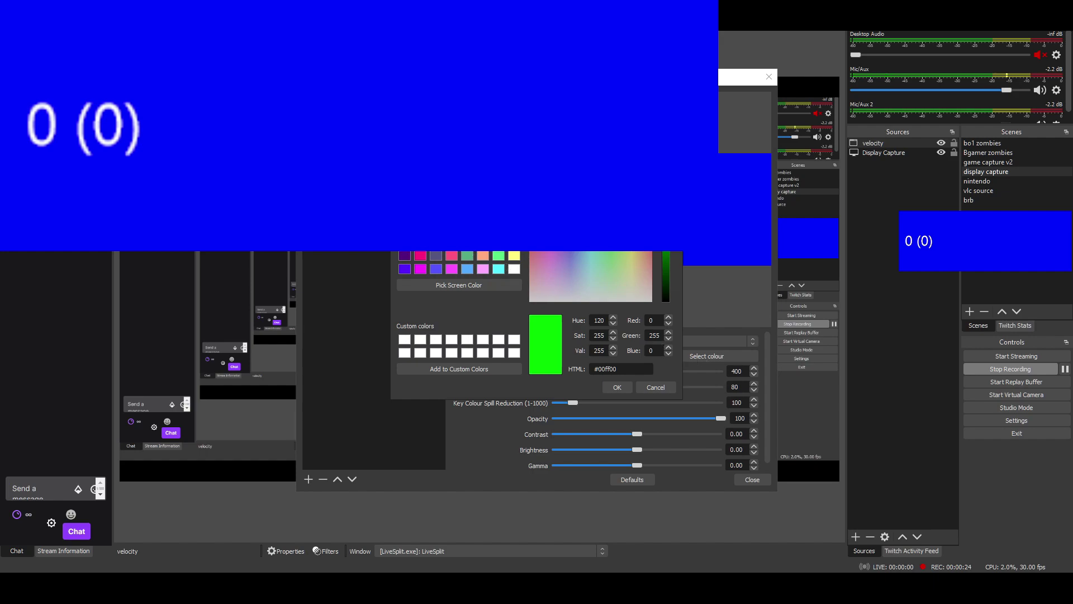
{"action": "triple_click", "coordinate": [620, 369]}
{"action": "type", "text": "#0000ff"}
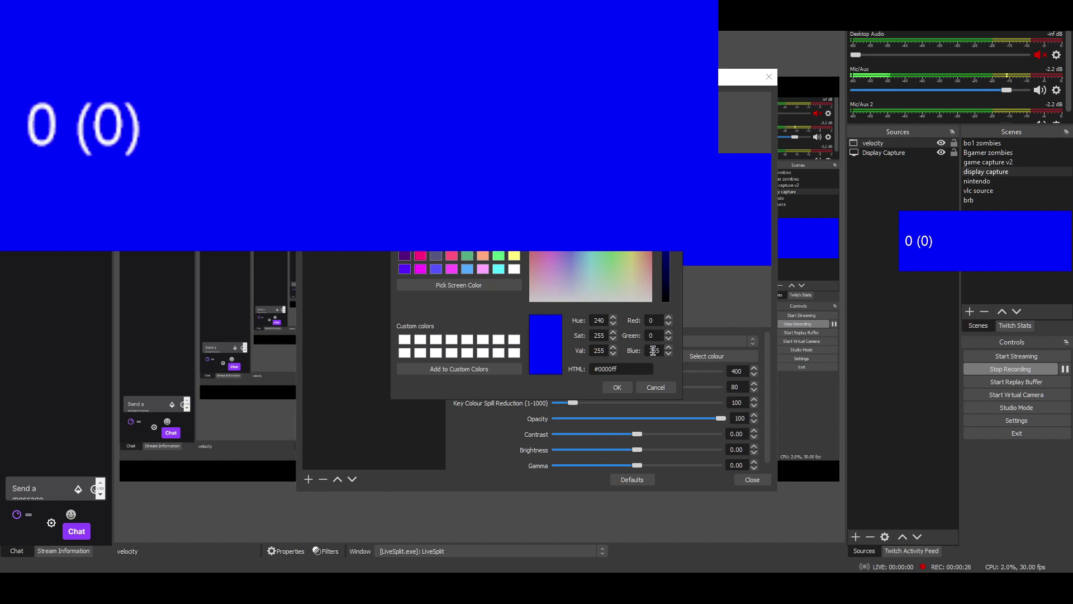
{"action": "double_click", "coordinate": [652, 351]}
{"action": "left_click", "coordinate": [618, 387]}
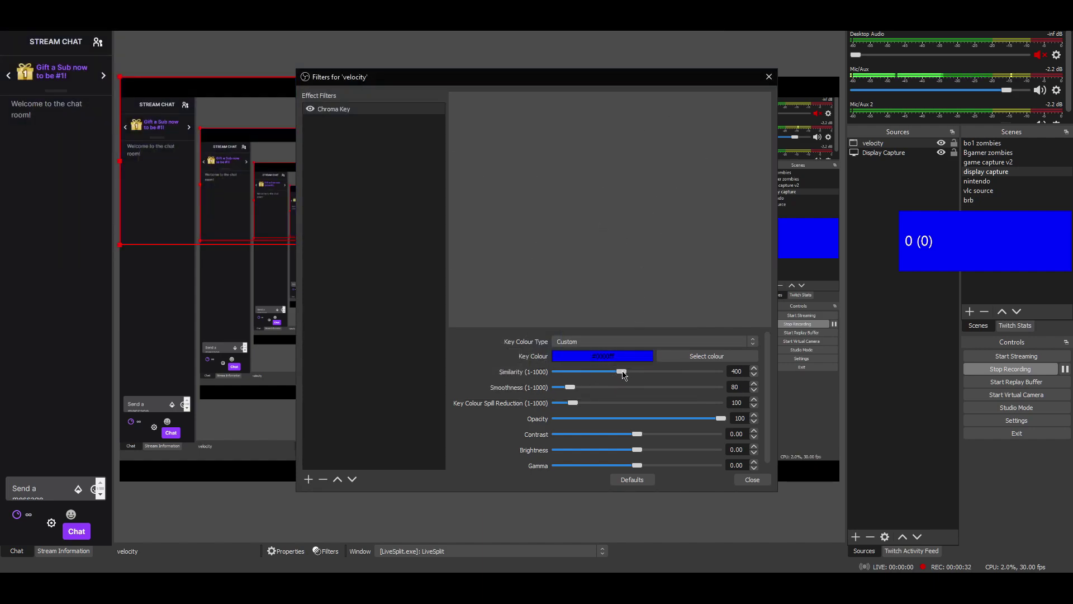
Set the Chroma Key similarity to 1, smoothness to 18 and key colour spill reduction to 1000, and lower the opacity
{"action": "left_click_drag", "start_coordinate": [622, 374], "coordinate": [528, 373]}
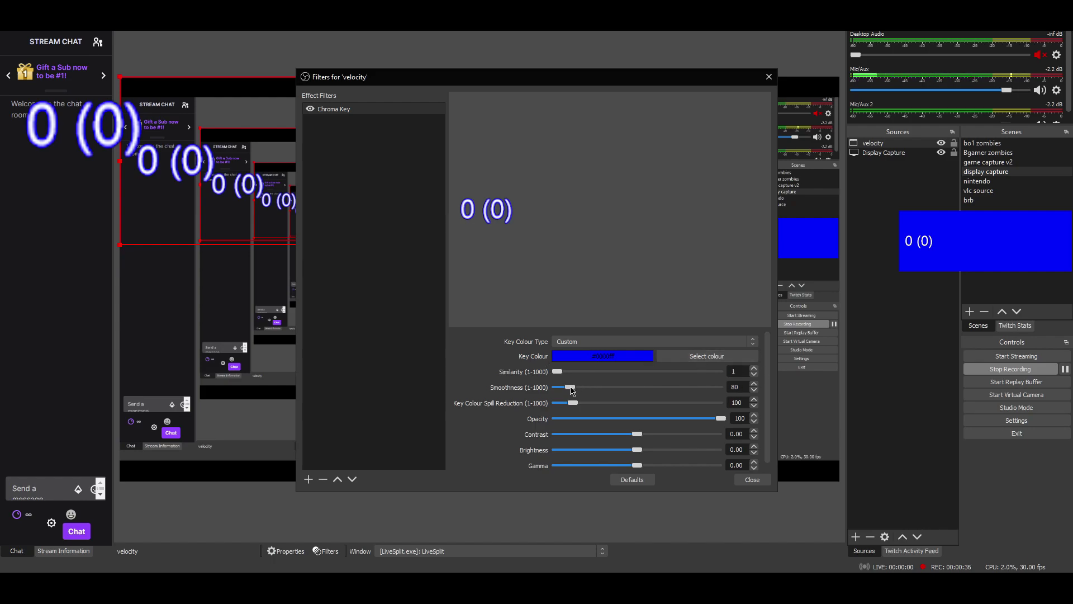
{"action": "left_click_drag", "start_coordinate": [571, 390], "coordinate": [562, 389]}
{"action": "left_click_drag", "start_coordinate": [572, 404], "coordinate": [718, 403]}
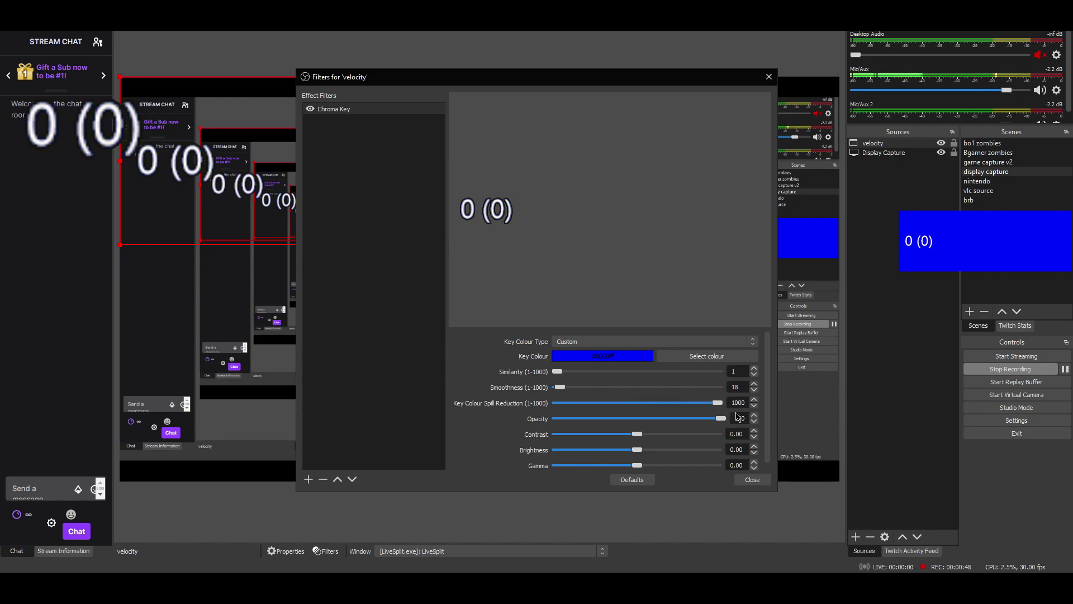
{"action": "left_click_drag", "start_coordinate": [720, 418], "coordinate": [675, 415]}
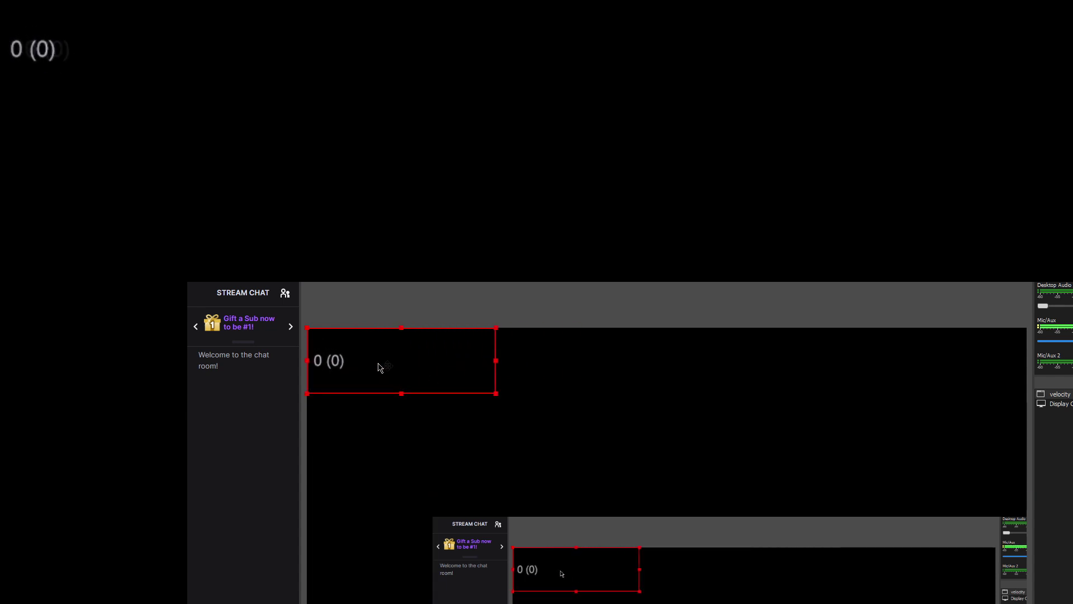
Scale the velocity source down to about two thirds of its size, keeping it in the canvas's upper-left corner
{"action": "mouse_move", "coordinate": [378, 364]}
{"action": "left_mouse_down"}
{"action": "mouse_move", "coordinate": [619, 419]}
{"action": "mouse_move", "coordinate": [538, 421]}
{"action": "mouse_move", "coordinate": [371, 369]}
{"action": "mouse_move", "coordinate": [389, 361]}
{"action": "mouse_move", "coordinate": [377, 361]}
{"action": "left_mouse_up"}
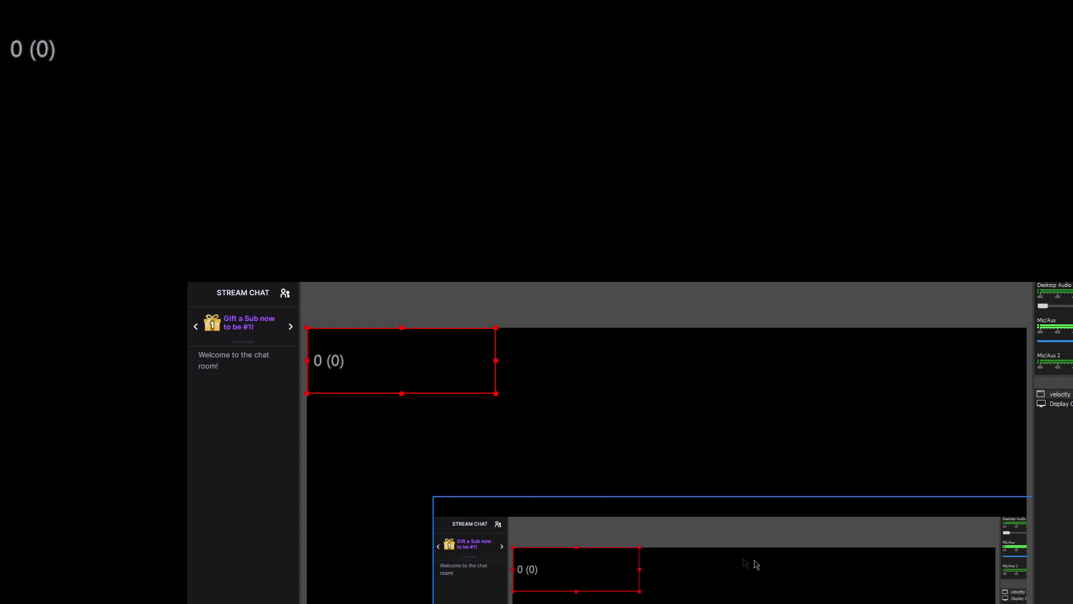
{"action": "left_click_drag", "start_coordinate": [495, 393], "coordinate": [436, 365]}
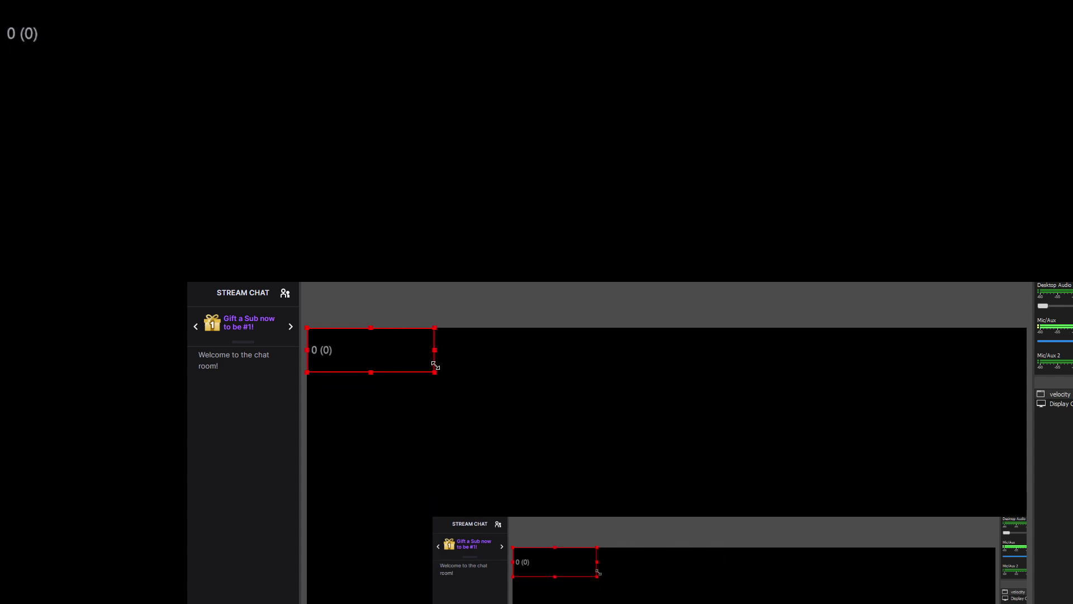
{"action": "mouse_move", "coordinate": [364, 356]}
{"action": "left_mouse_down"}
{"action": "mouse_move", "coordinate": [672, 385]}
{"action": "mouse_move", "coordinate": [372, 352]}
{"action": "left_mouse_up"}
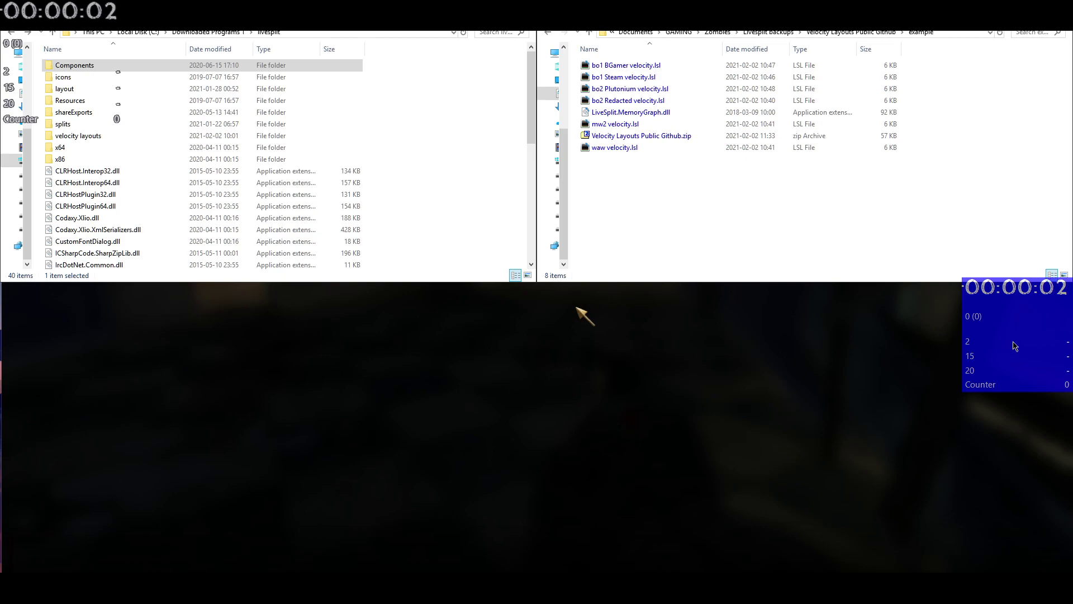
Switch to LiveSplit and remove the MemoryGraph component from the layout
{"action": "right_click", "coordinate": [979, 314]}
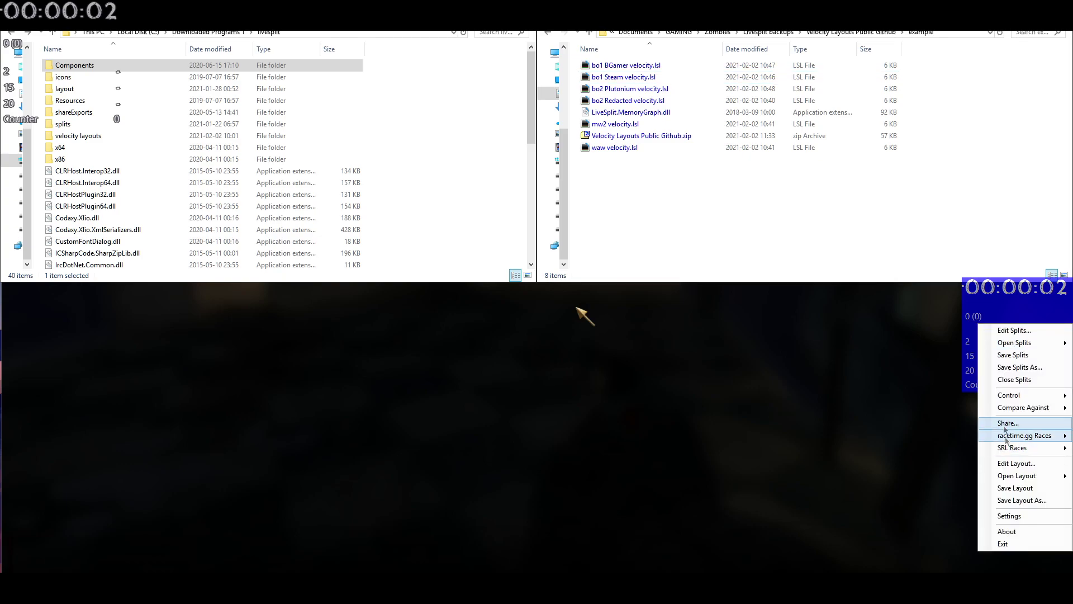
{"action": "left_click", "coordinate": [1017, 464]}
{"action": "left_click", "coordinate": [185, 158]}
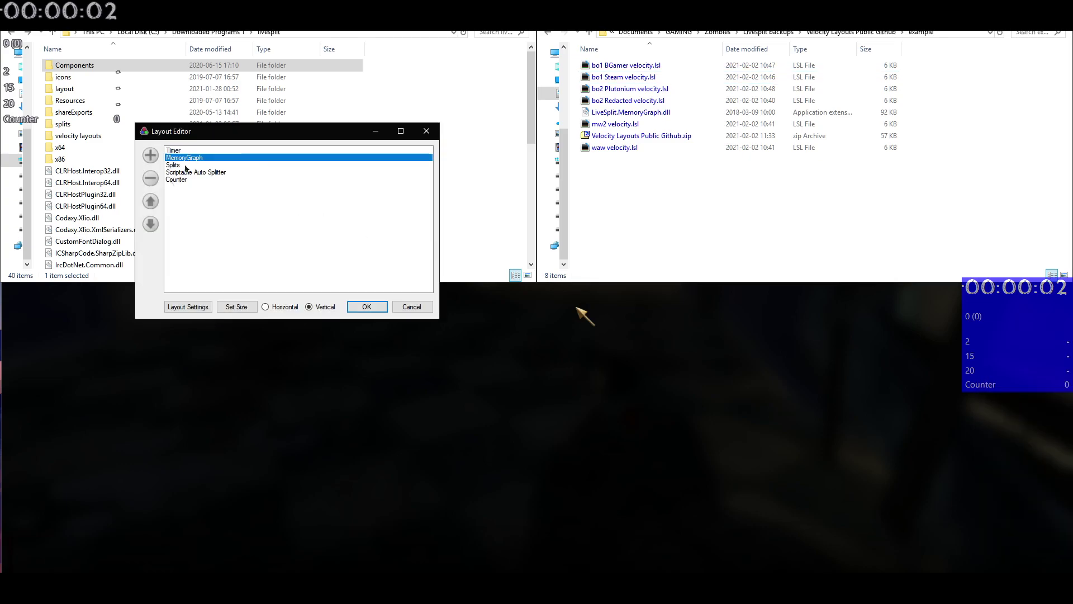
{"action": "left_click", "coordinate": [150, 177]}
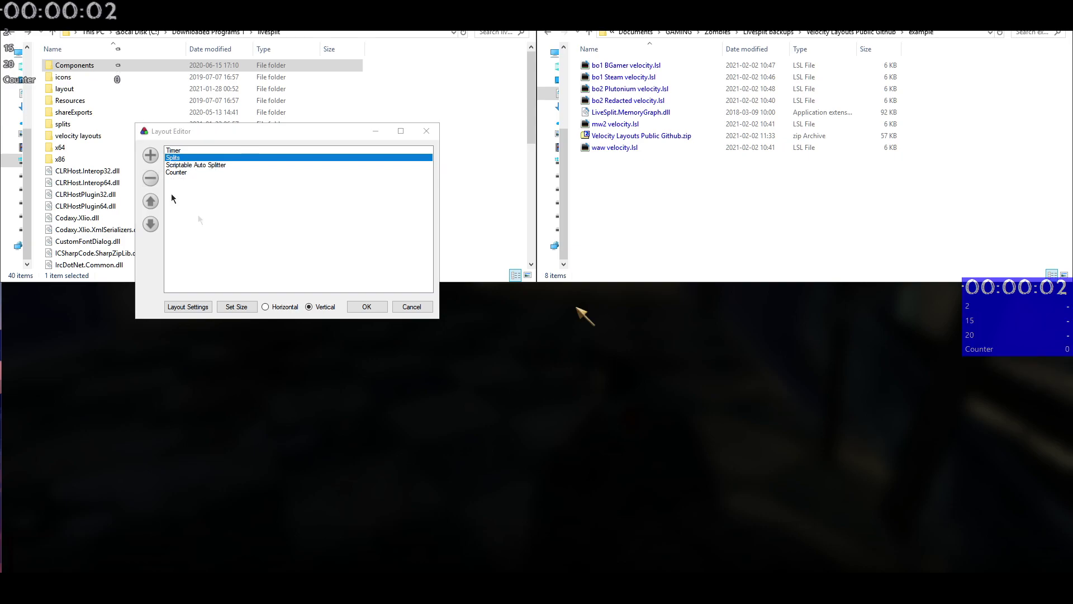
Add a MemoryGraph component below the Timer and place its settings beside those of the bo1 Steam velocity layout
{"action": "left_click", "coordinate": [153, 161]}
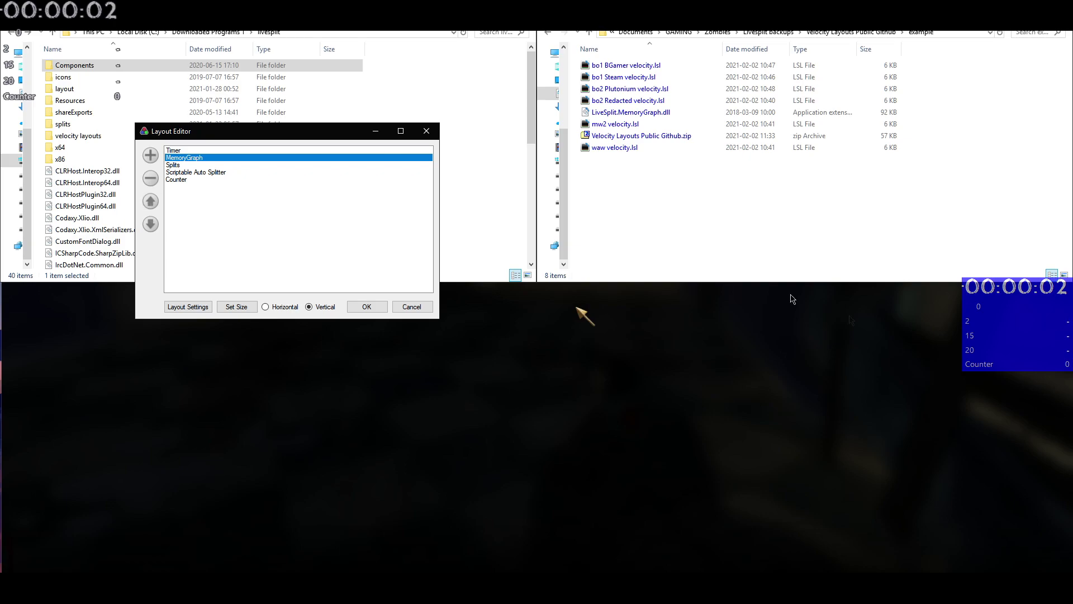
{"action": "left_click", "coordinate": [194, 307]}
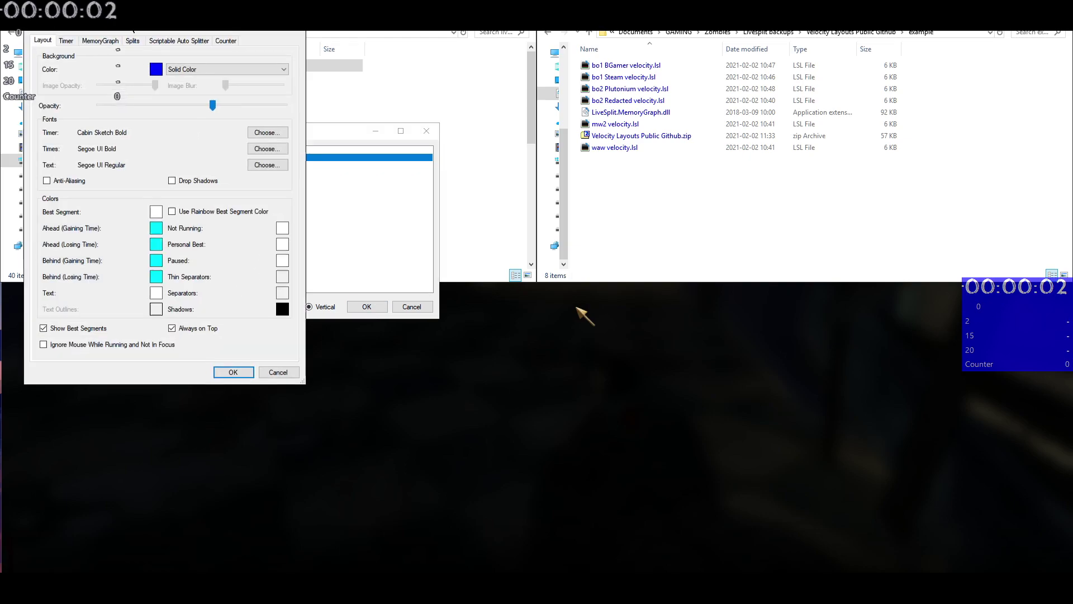
{"action": "left_click_drag", "start_coordinate": [135, 38], "coordinate": [566, 98]}
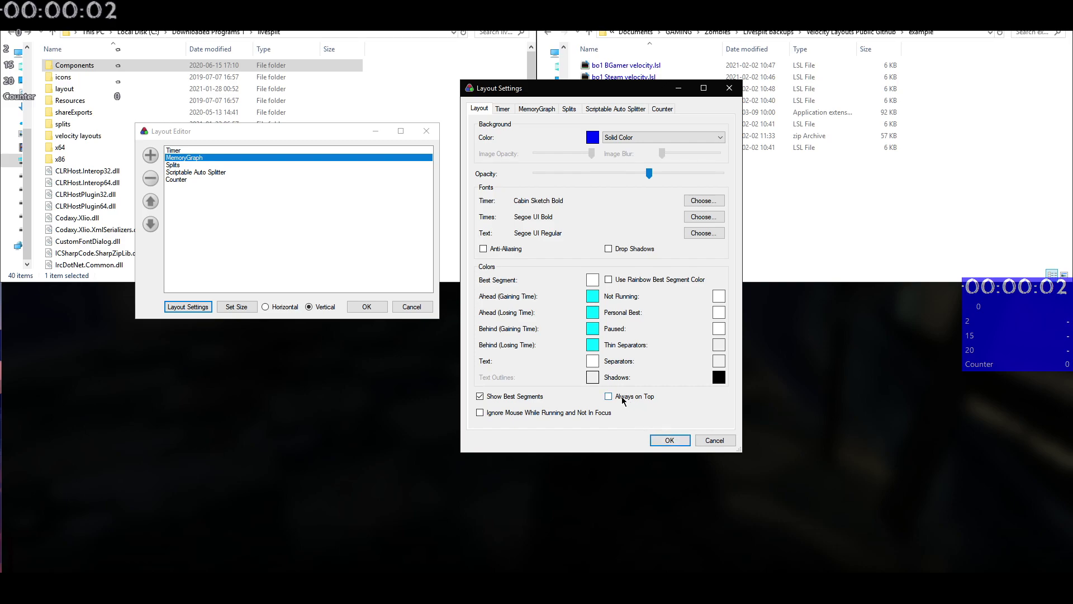
{"action": "left_click", "coordinate": [538, 108]}
{"action": "left_click_drag", "start_coordinate": [562, 92], "coordinate": [259, 105]}
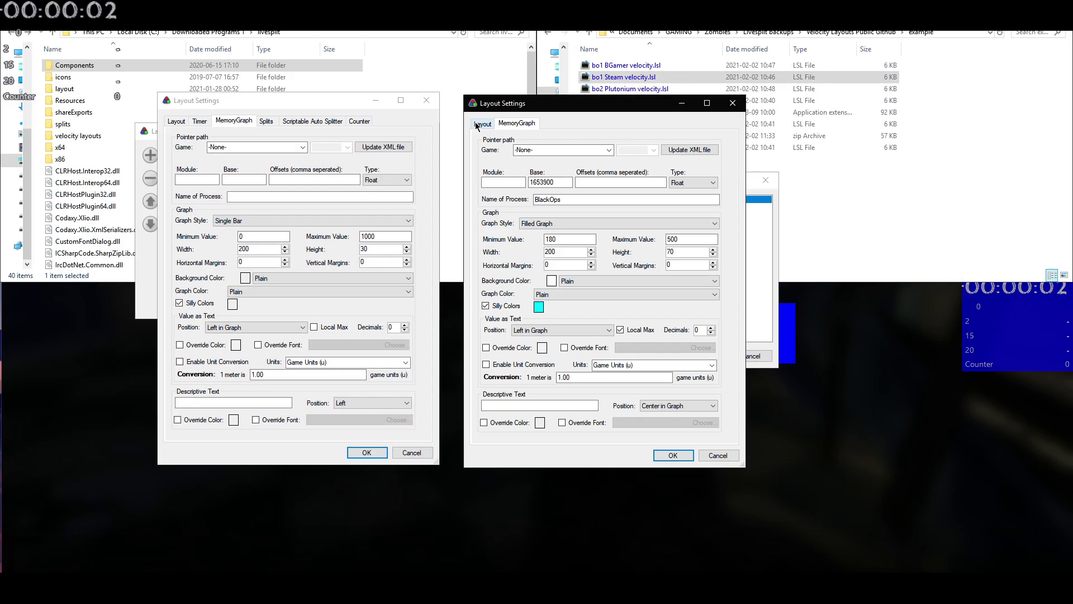
{"action": "key", "text": "alt+Tab"}
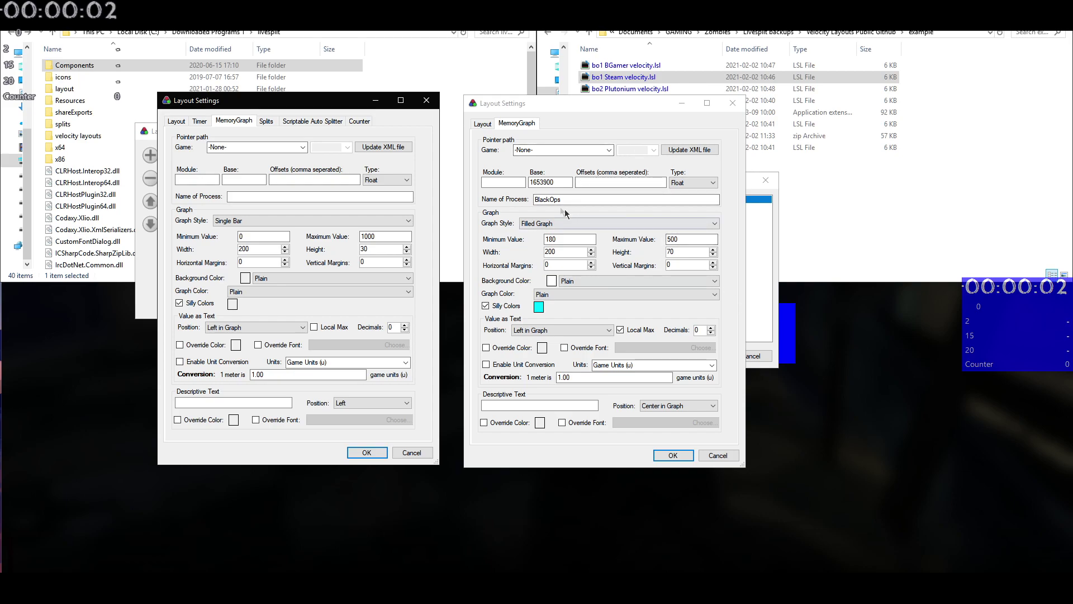
Copy the Base value 1653900 from the bo1 Steam velocity layout into the new MemoryGraph's pointer path
{"action": "left_click", "coordinate": [550, 182]}
{"action": "left_click_drag", "start_coordinate": [549, 182], "coordinate": [530, 182]}
{"action": "key", "text": "ctrl+c"}
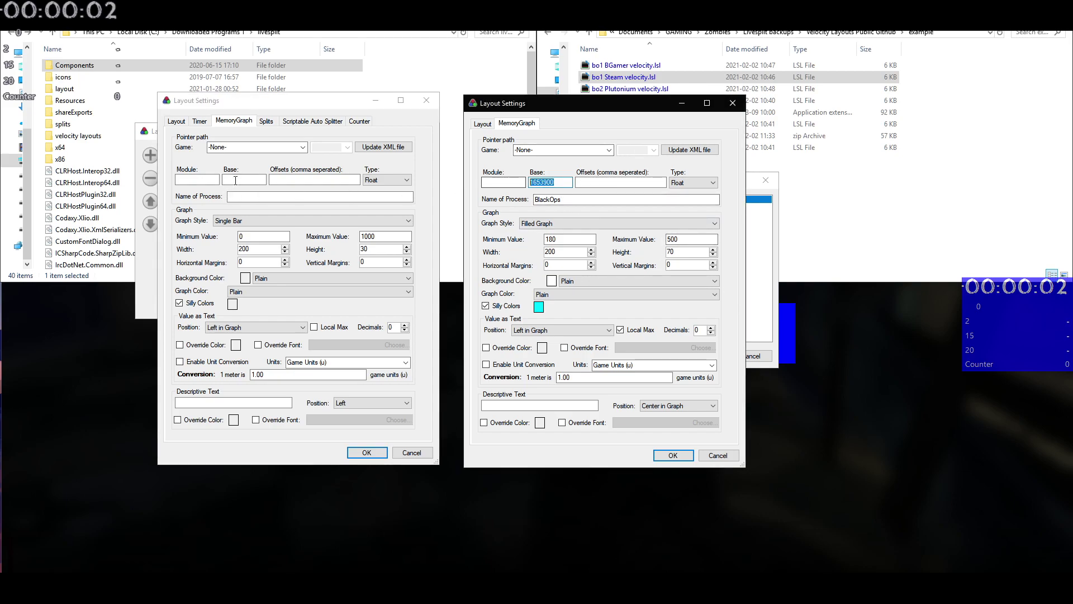
{"action": "left_click", "coordinate": [260, 181]}
{"action": "key", "text": "alt+Tab"}
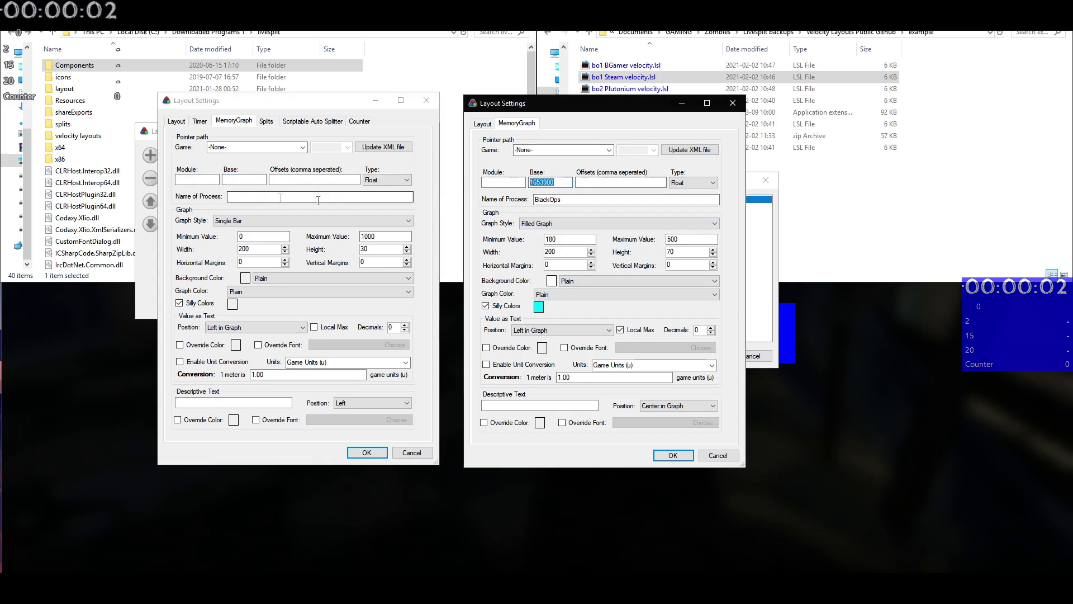
{"action": "key", "text": "alt+Tab"}
{"action": "key", "text": "ctrl+v"}
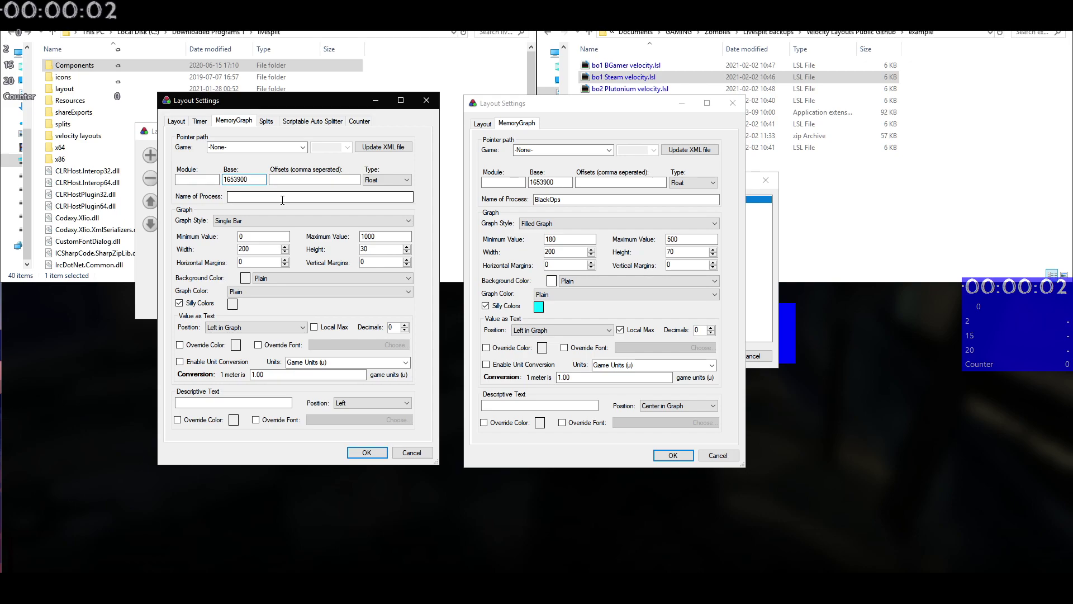
Copy the process name BlackOps from the bo1 Steam velocity layout into the new MemoryGraph settings
{"action": "left_click_drag", "start_coordinate": [562, 199], "coordinate": [515, 199]}
{"action": "key", "text": "ctrl+c"}
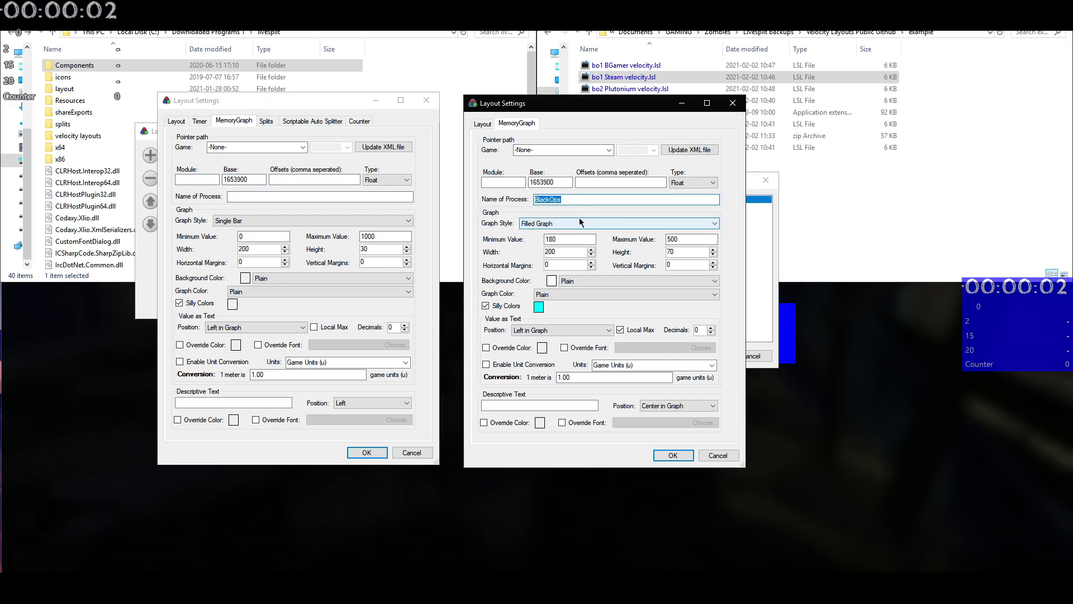
{"action": "left_click", "coordinate": [280, 198]}
{"action": "key", "text": "ctrl+v"}
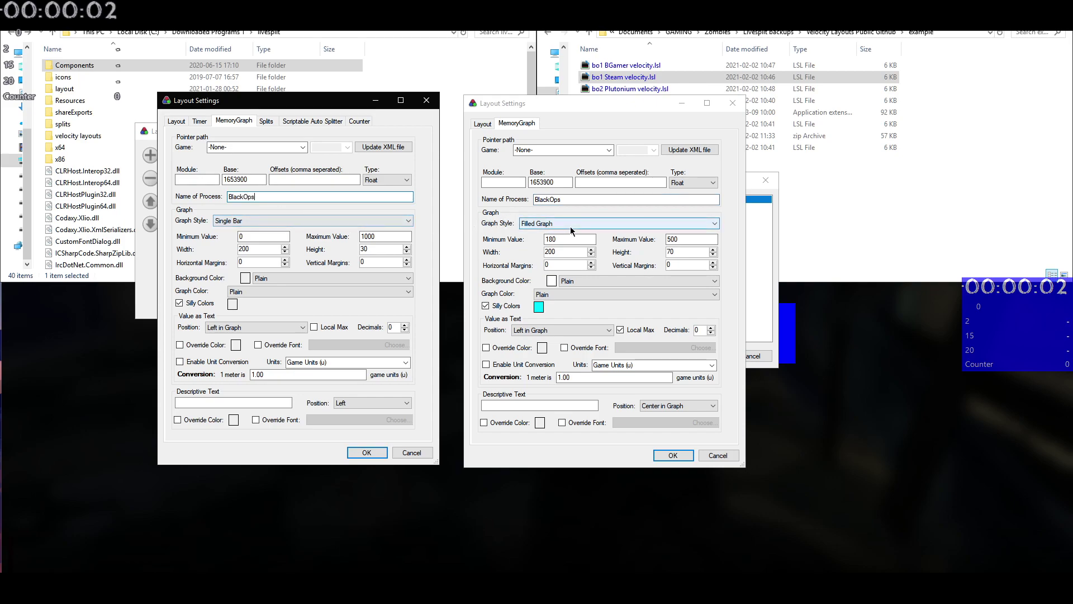
Set the graph style to Filled Graph, with minimum value 180, maximum value 500 and height 70
{"action": "left_click", "coordinate": [342, 226]}
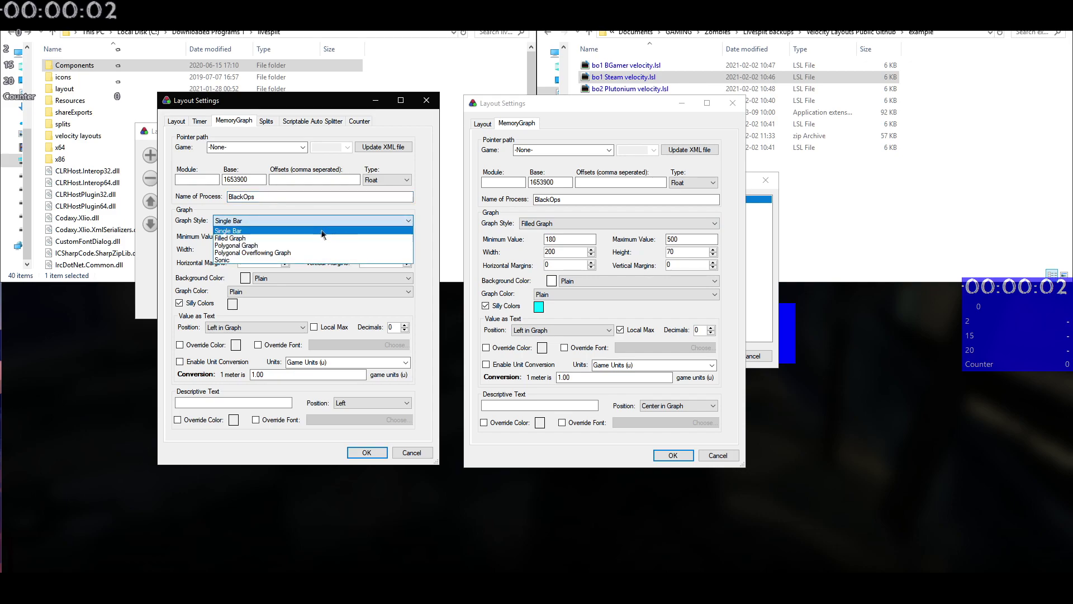
{"action": "left_click", "coordinate": [353, 237]}
{"action": "key", "text": "Tab"}
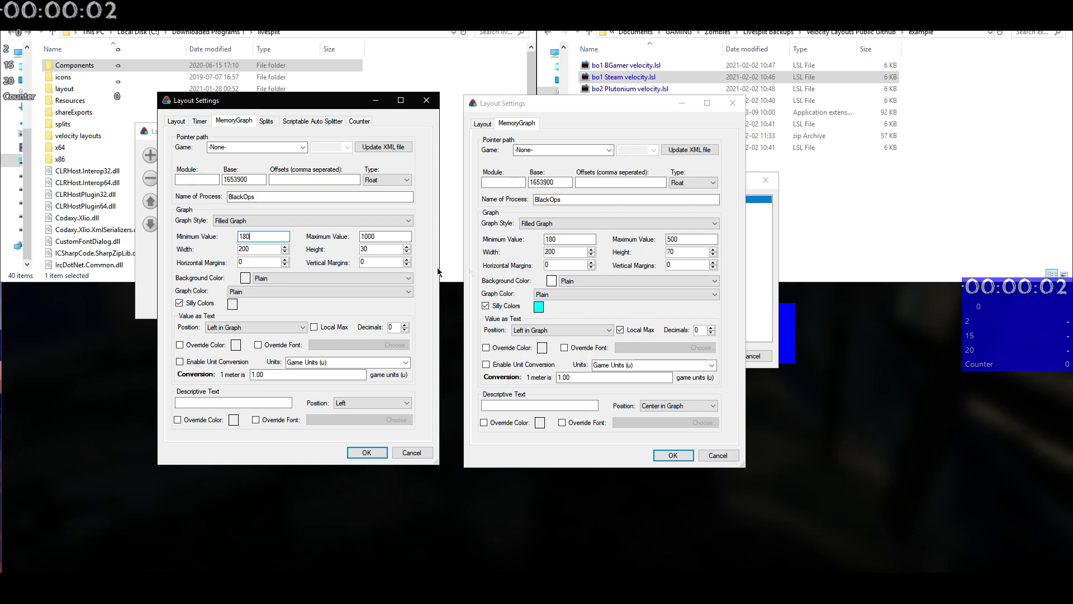
{"action": "key", "text": "Tab"}
{"action": "type", "text": "50"}
{"action": "key", "text": "Tab"}
{"action": "type", "text": "70"}
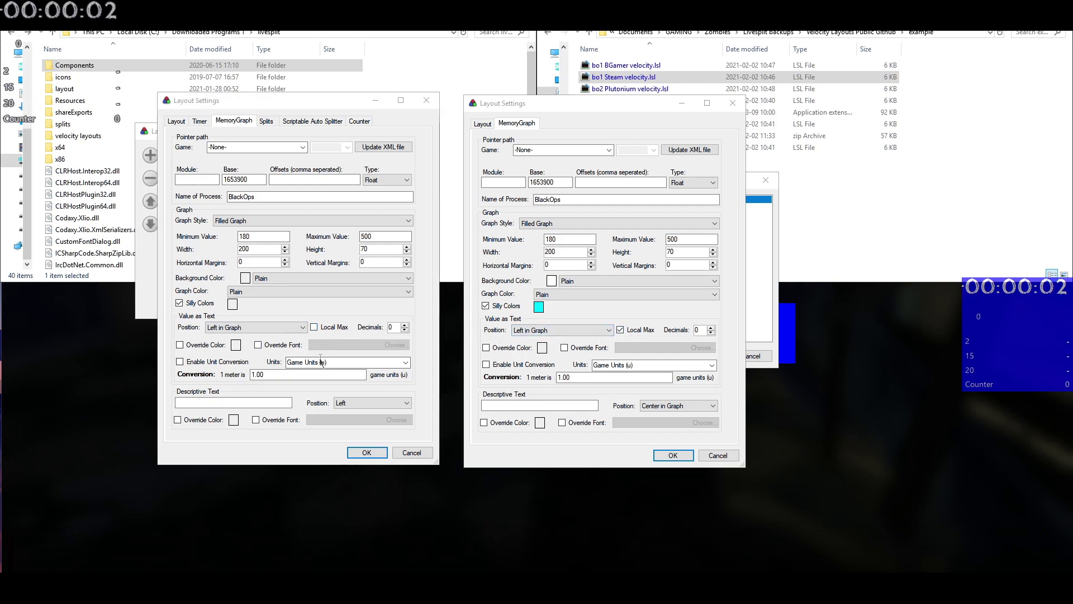
Set the MemoryGraph's descriptive text position to Center in Graph and leave the text empty
{"action": "left_click", "coordinate": [357, 402]}
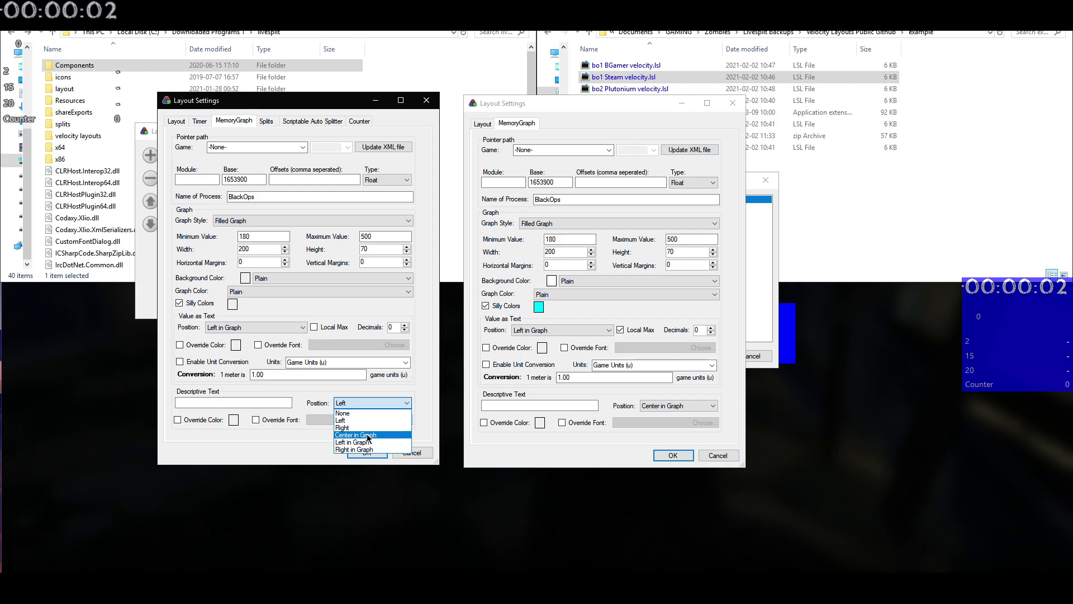
{"action": "left_click", "coordinate": [368, 436]}
{"action": "left_click", "coordinate": [252, 399]}
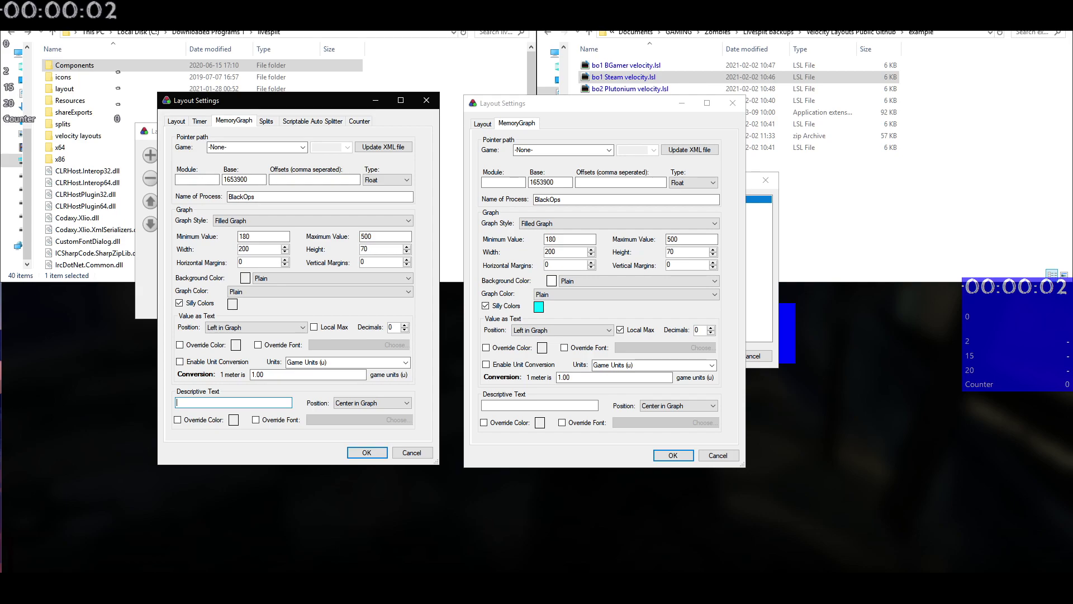
Change the graph colour beside Silly Colors to a bright cyan blue and apply the layout changes
{"action": "left_click", "coordinate": [233, 304]}
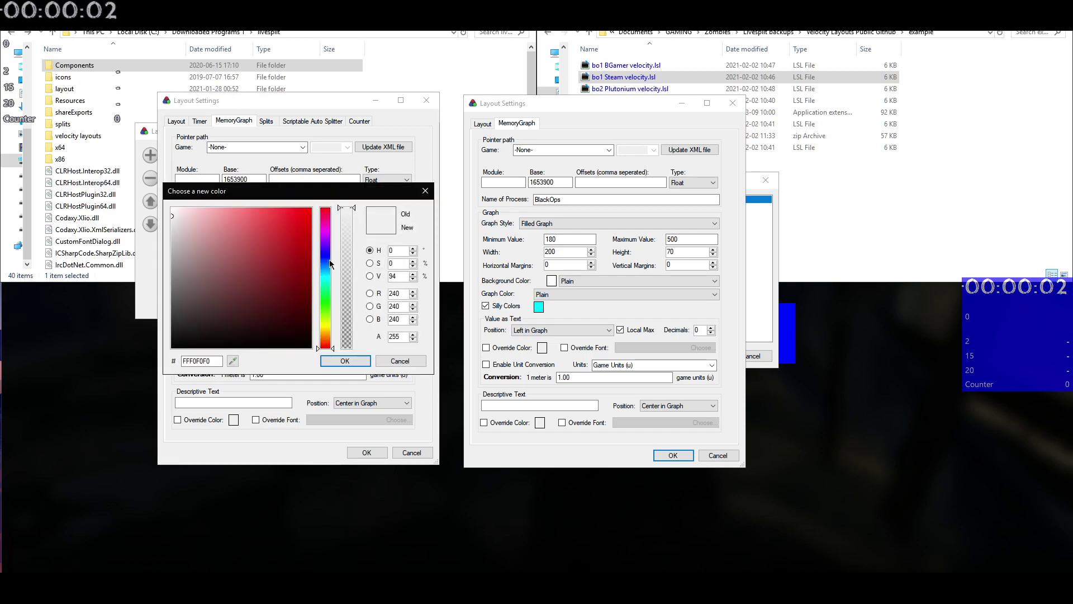
{"action": "left_click_drag", "start_coordinate": [326, 266], "coordinate": [325, 274]}
{"action": "left_click_drag", "start_coordinate": [287, 227], "coordinate": [311, 211]}
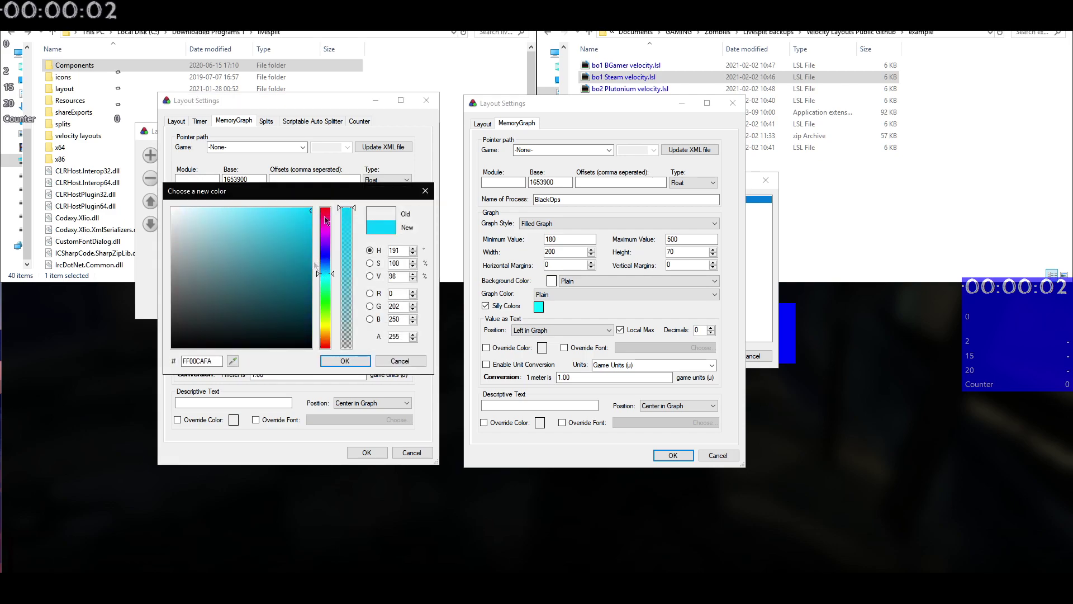
{"action": "left_click", "coordinate": [343, 361]}
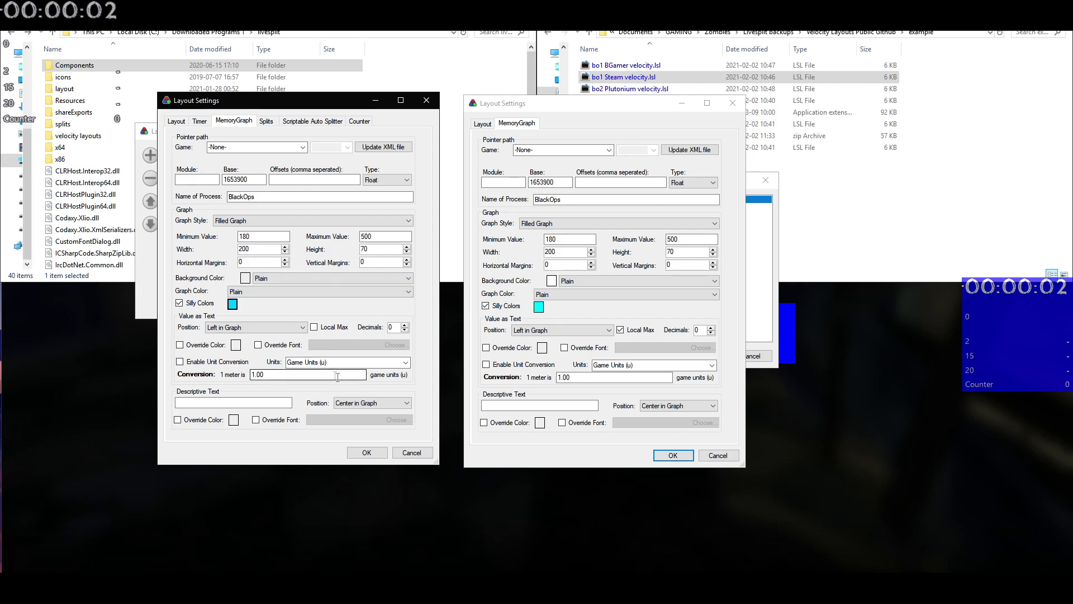
{"action": "left_click_drag", "start_coordinate": [261, 196], "coordinate": [223, 179]}
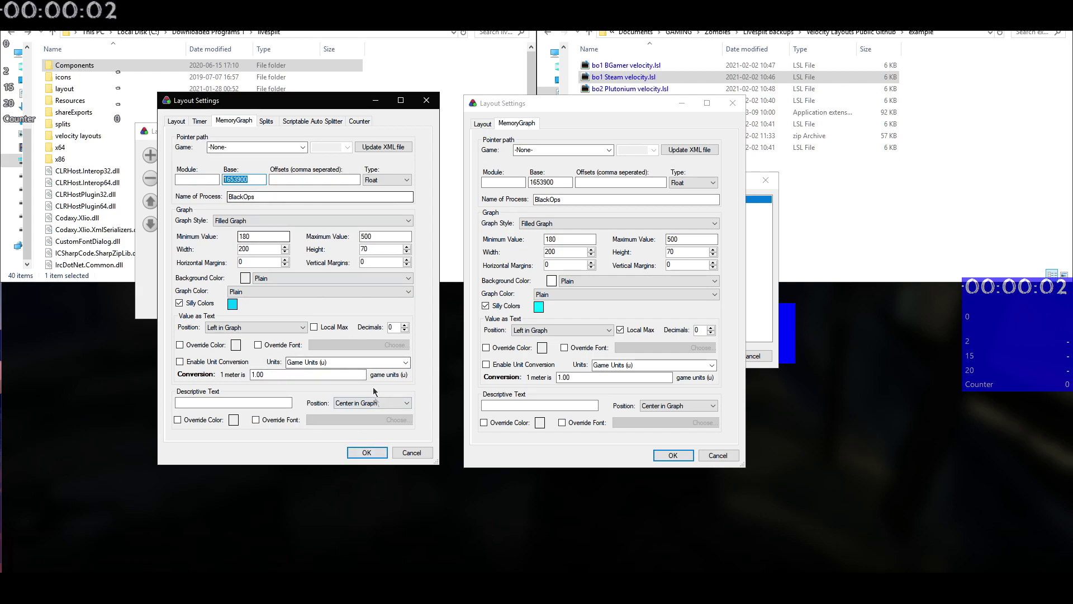
{"action": "left_click", "coordinate": [371, 457]}
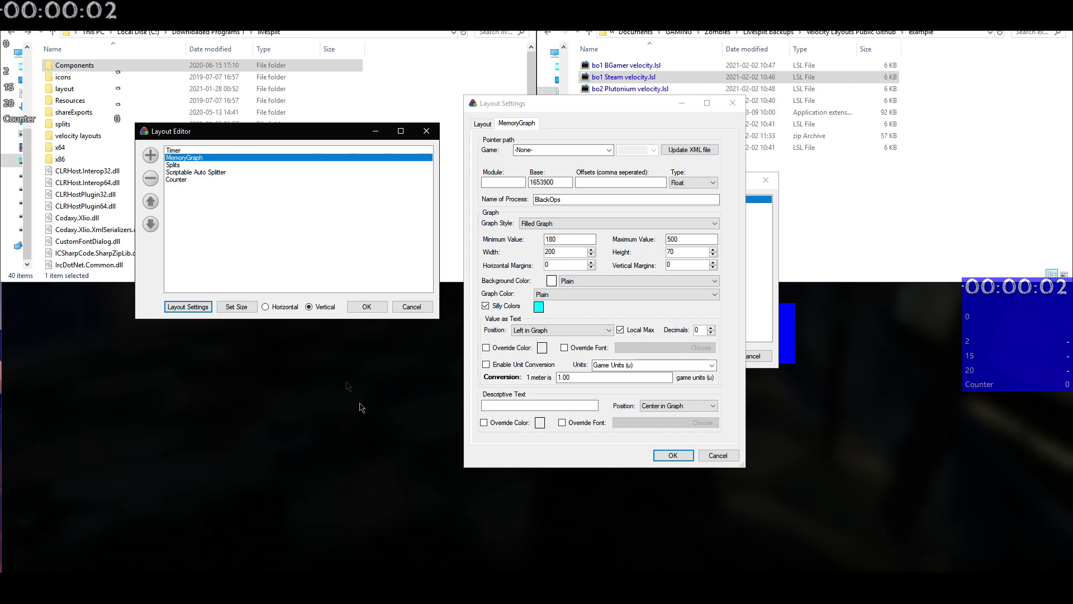
{"action": "left_click", "coordinate": [361, 307]}
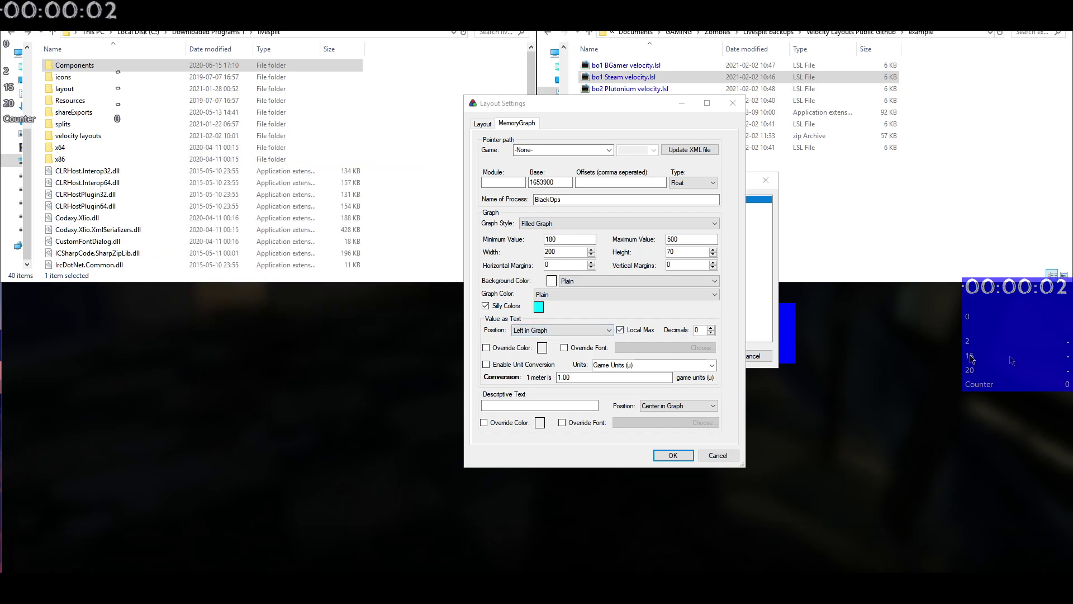
Switch to the Black Ops game, move around to test the velocity graph, and return to LiveSplit
{"action": "left_click", "coordinate": [870, 423]}
{"action": "key", "text": "w"}
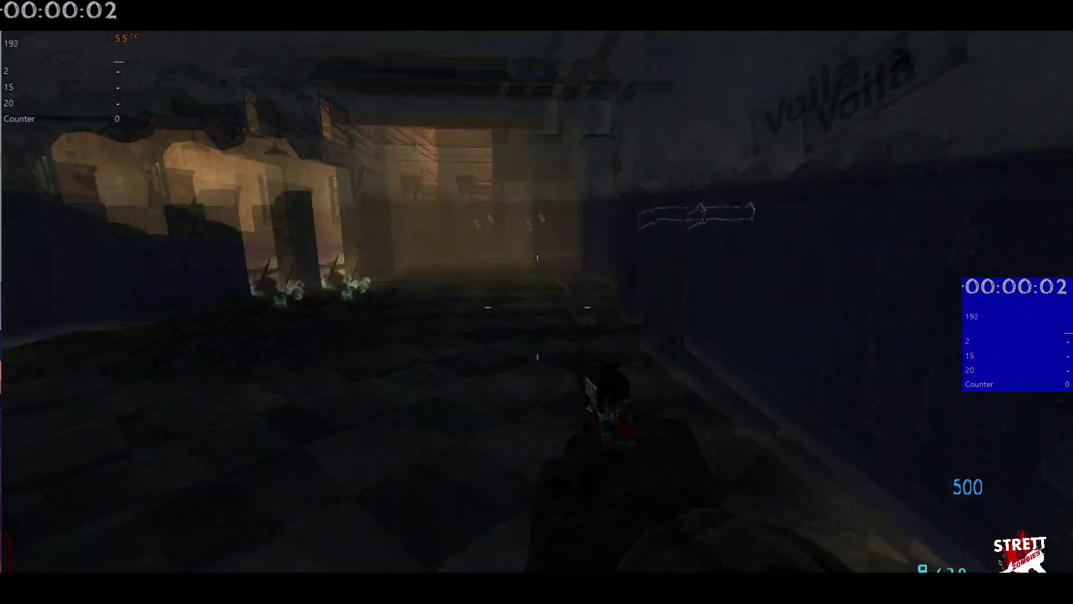
{"action": "key", "text": "w"}
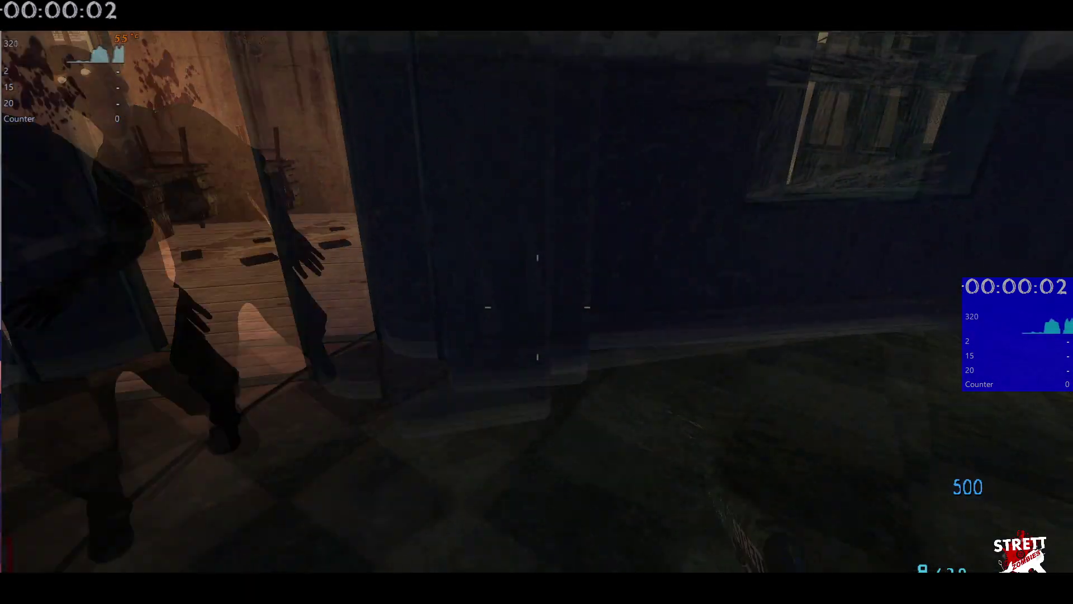
{"action": "key", "text": "w"}
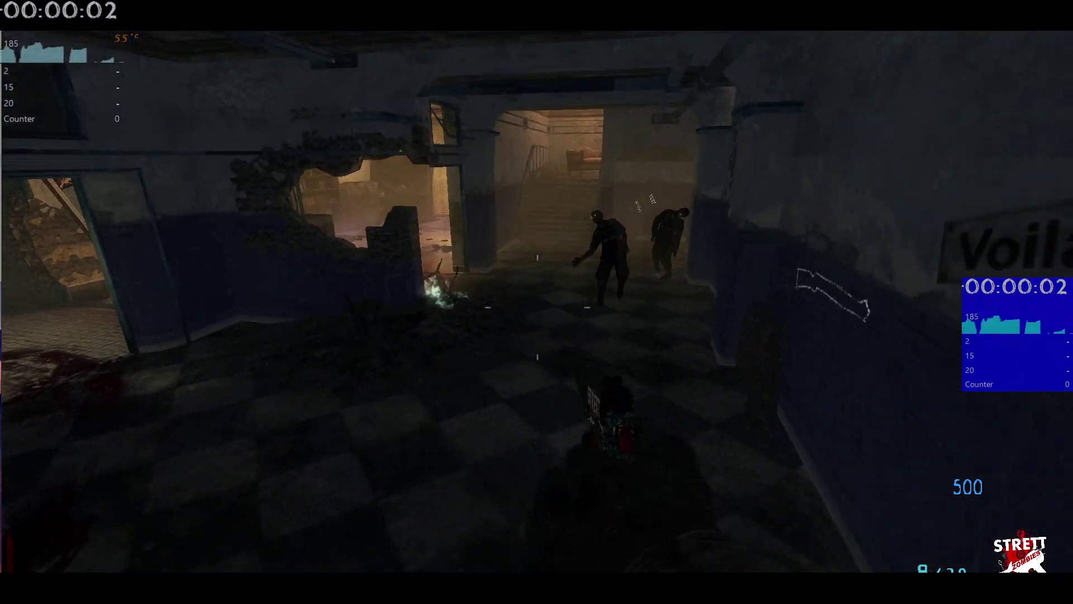
{"action": "key", "text": "alt+Tab"}
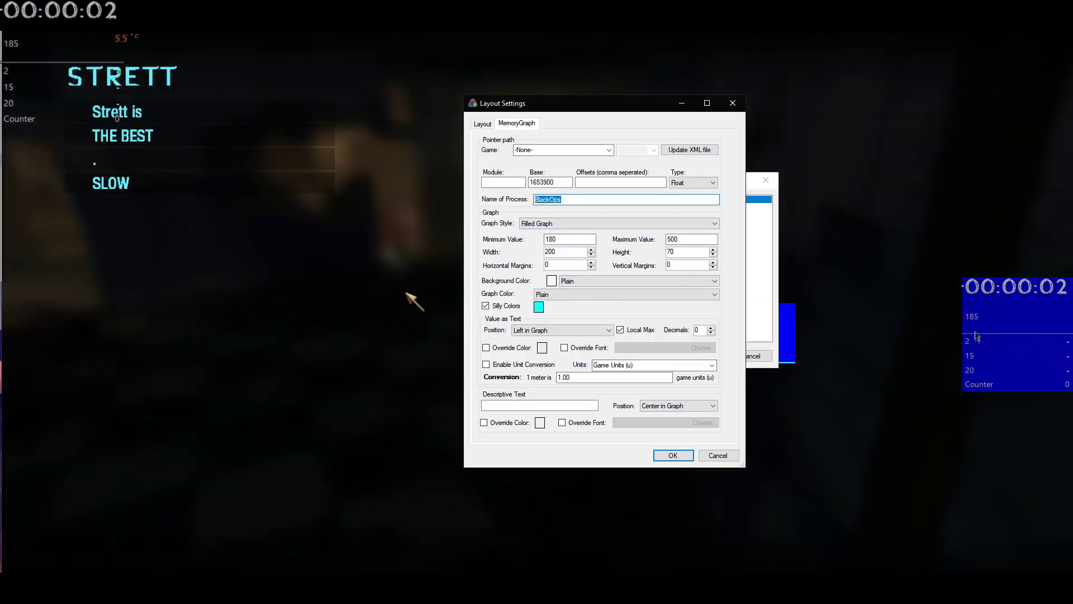
{"action": "right_click", "coordinate": [978, 324]}
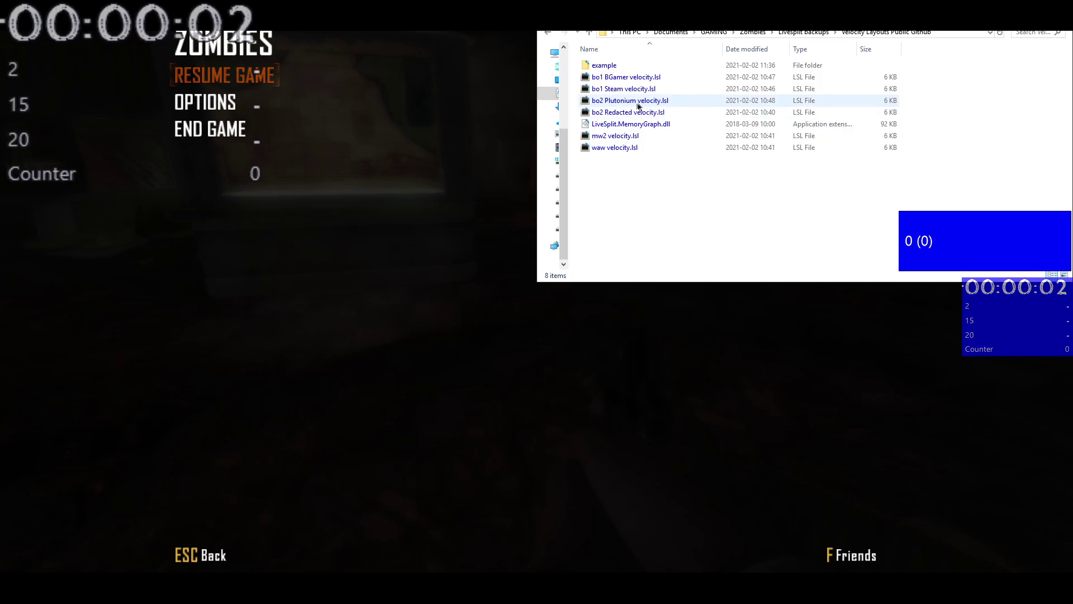
Resume the Black Ops 2 game, move around to check the separate velocity graph, and pause again
{"action": "left_click", "coordinate": [529, 351]}
{"action": "key", "text": "Escape"}
{"action": "key", "text": "w"}
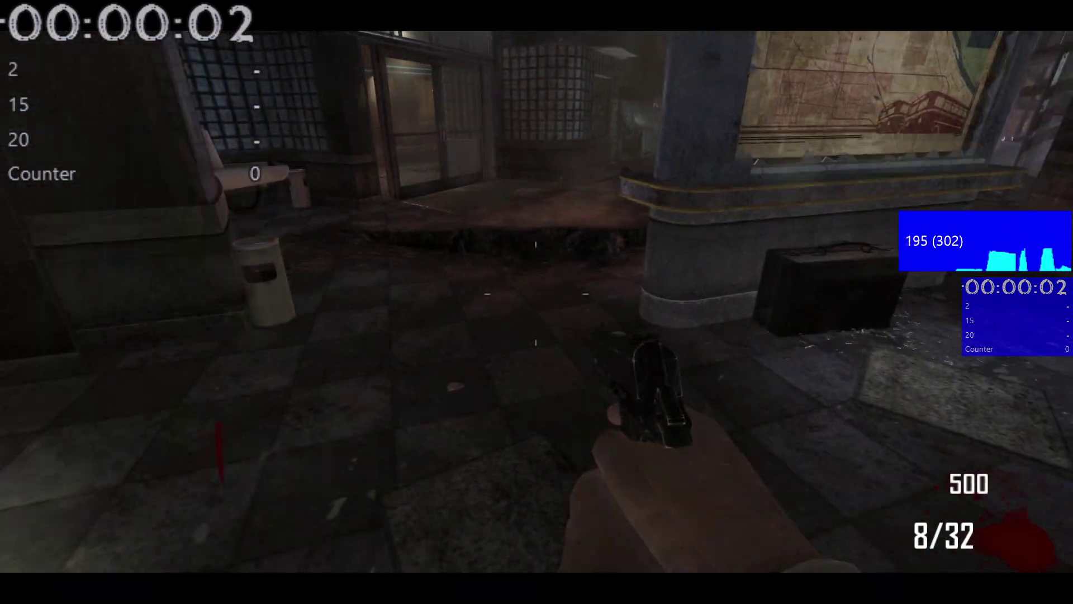
{"action": "key", "text": "Escape"}
Open the MemoryGraph component's settings in the LiveSplit layout that includes the timer and splits
{"action": "right_click", "coordinate": [977, 325]}
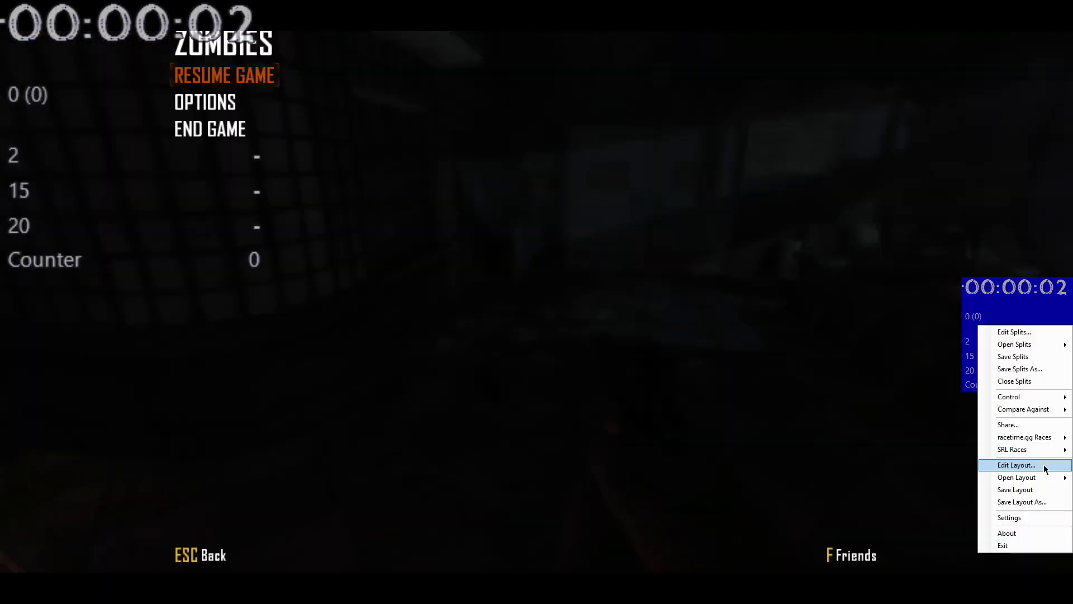
{"action": "left_click", "coordinate": [1044, 464]}
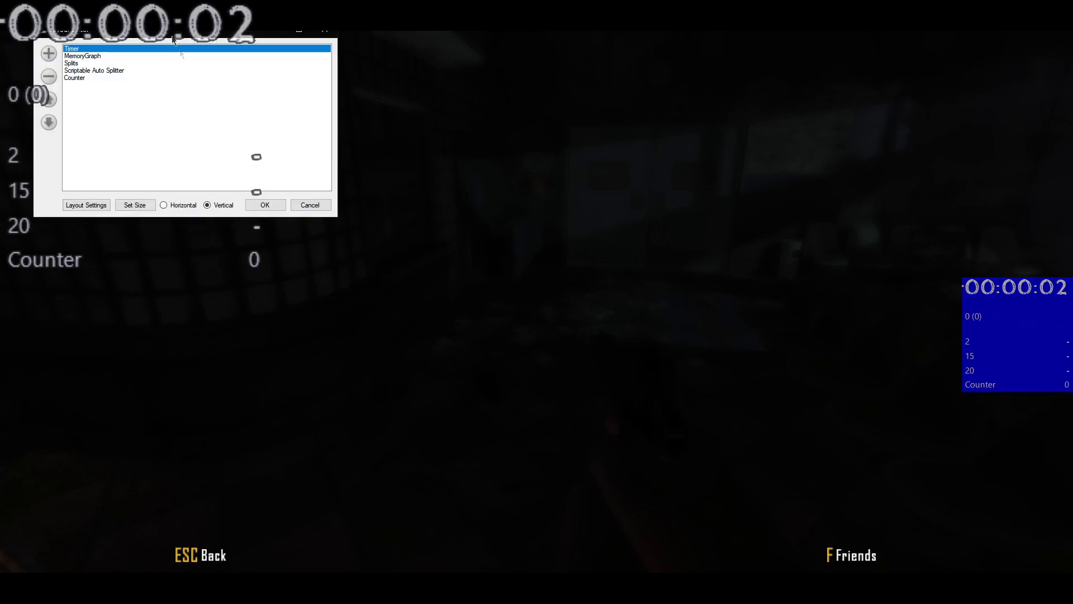
{"action": "left_click_drag", "start_coordinate": [165, 38], "coordinate": [707, 160]}
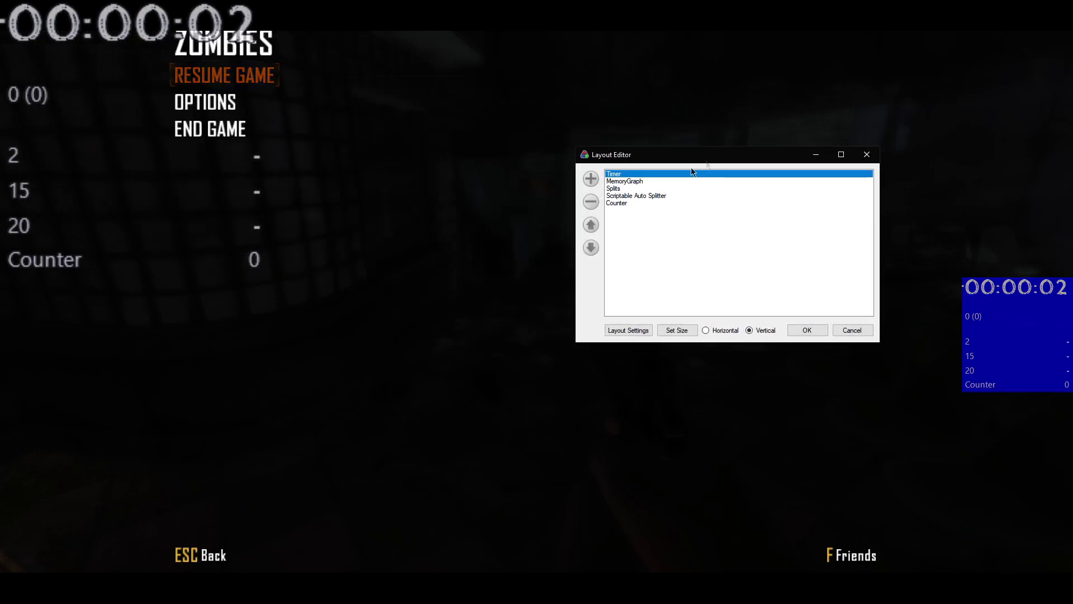
{"action": "left_click", "coordinate": [639, 183]}
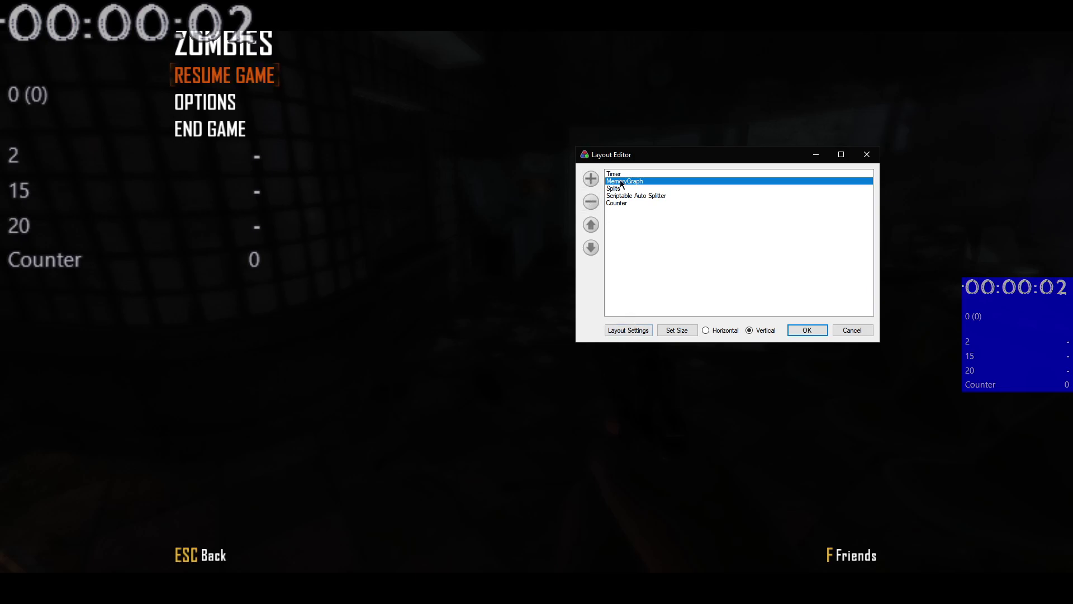
{"action": "left_click", "coordinate": [634, 334]}
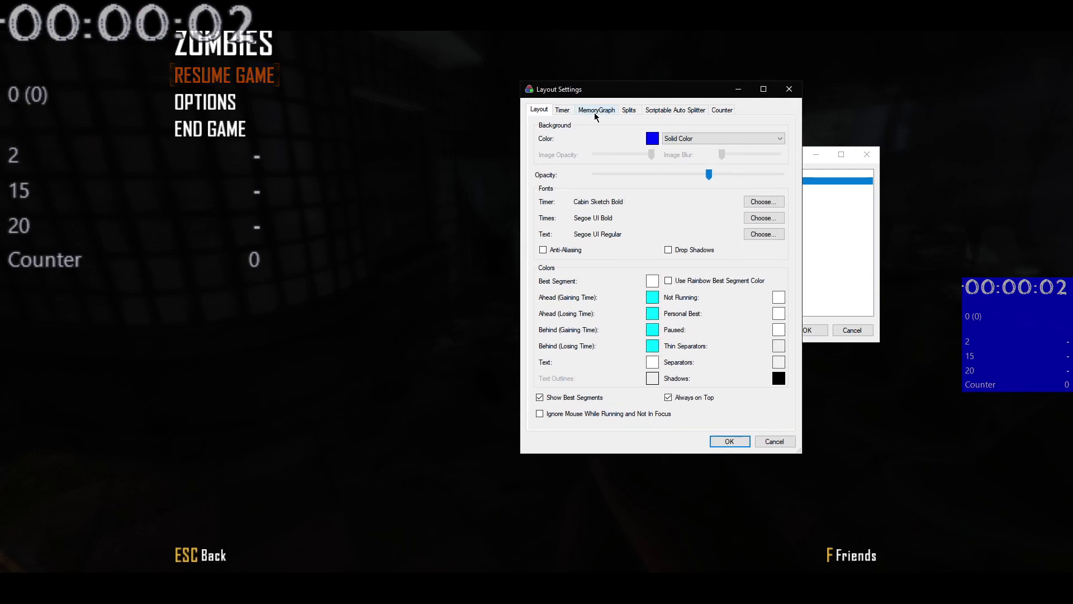
{"action": "left_click", "coordinate": [596, 113]}
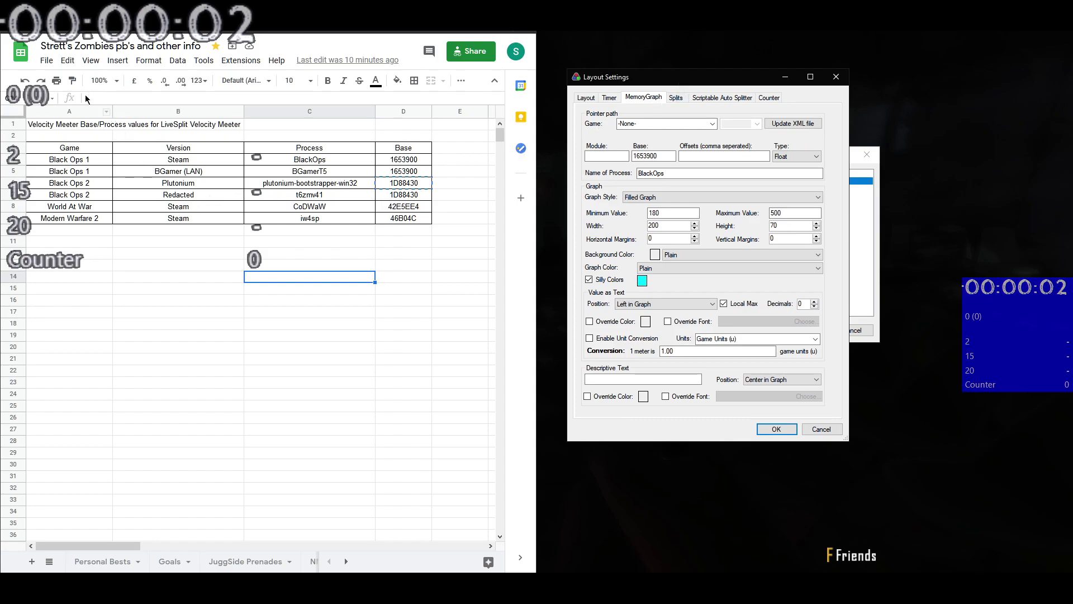
Copy the Black Ops 2 Plutonium process name, plutonium-bootstrapper-win32, from the spreadsheet into the MemoryGraph's Name of Process
{"action": "left_click", "coordinate": [281, 184]}
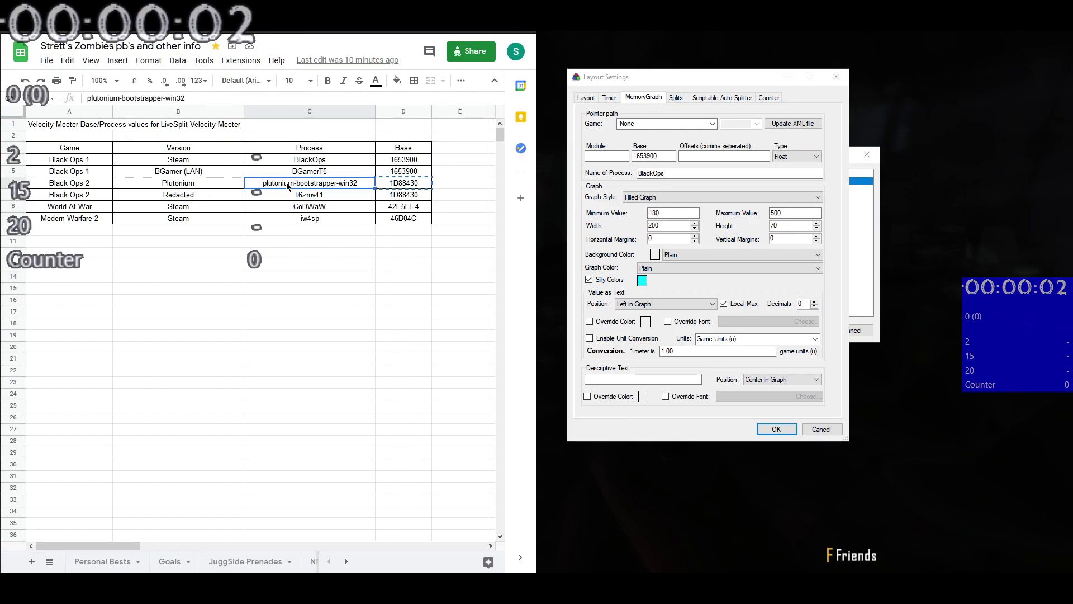
{"action": "left_click_drag", "start_coordinate": [186, 98], "coordinate": [49, 105]}
{"action": "key", "text": "ctrl+c"}
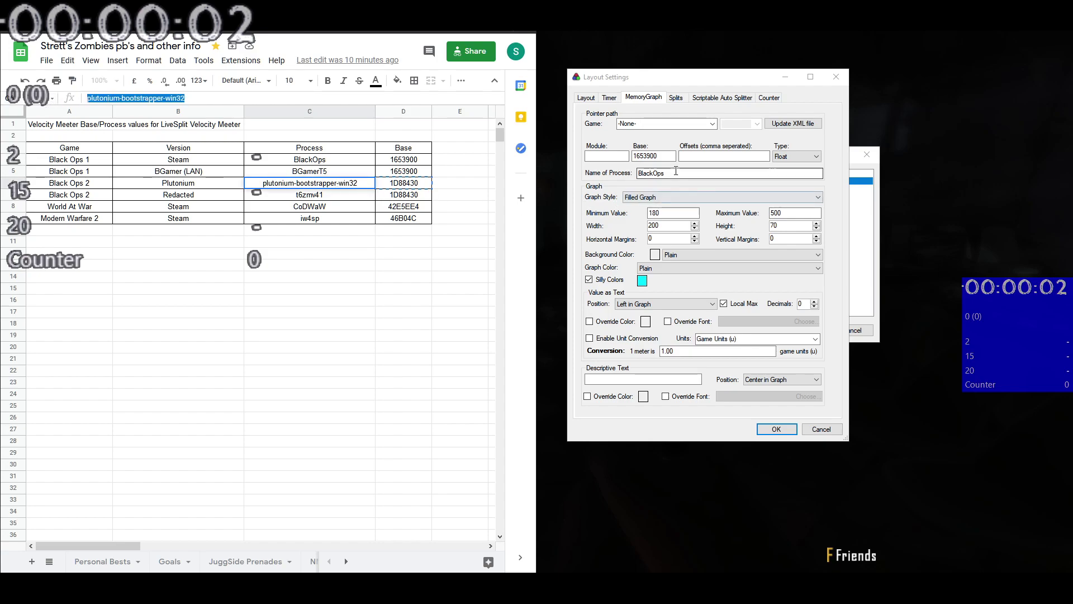
{"action": "double_click", "coordinate": [651, 172]}
{"action": "key", "text": "ctrl+v"}
Copy the Black Ops 2 Plutonium base value 1D88430 into the MemoryGraph's Base setting, apply the layout changes and return to the game
{"action": "left_click", "coordinate": [400, 182]}
{"action": "key", "text": "ctrl+c"}
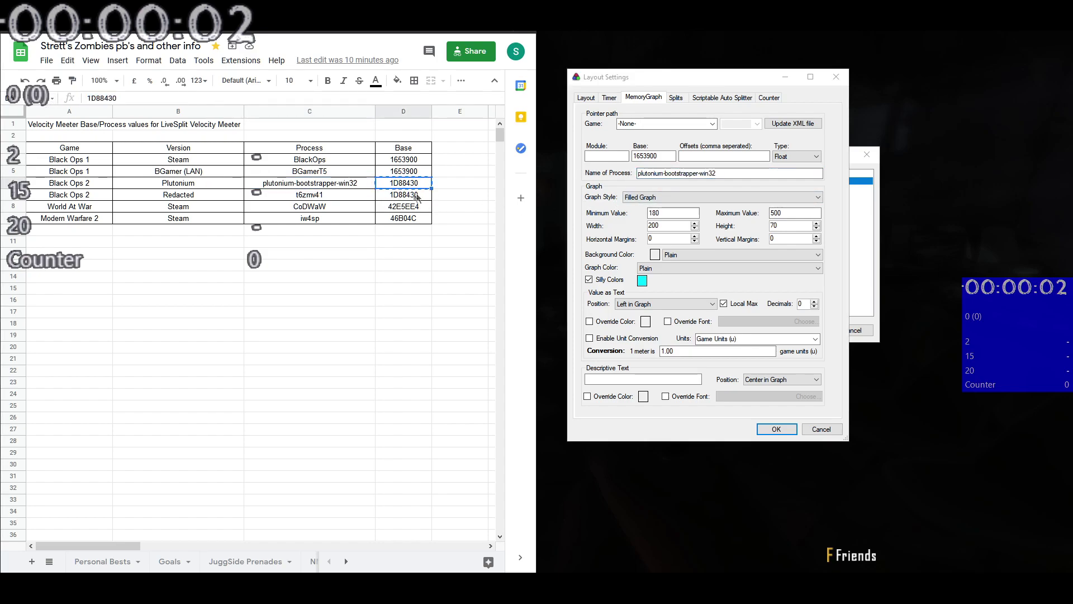
{"action": "double_click", "coordinate": [651, 156]}
{"action": "key", "text": "ctrl+v"}
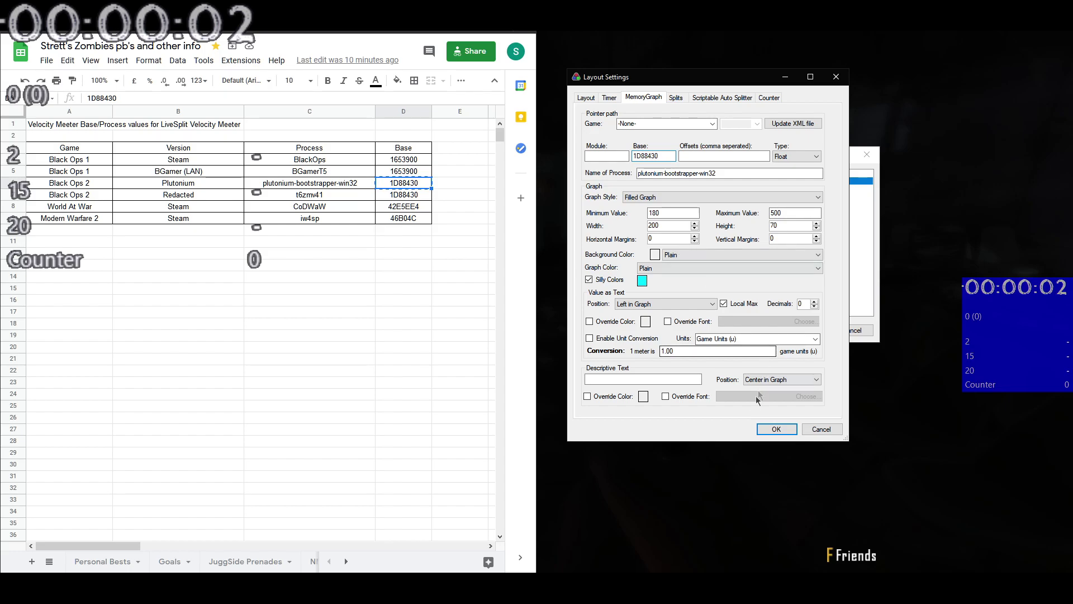
{"action": "left_click", "coordinate": [765, 434]}
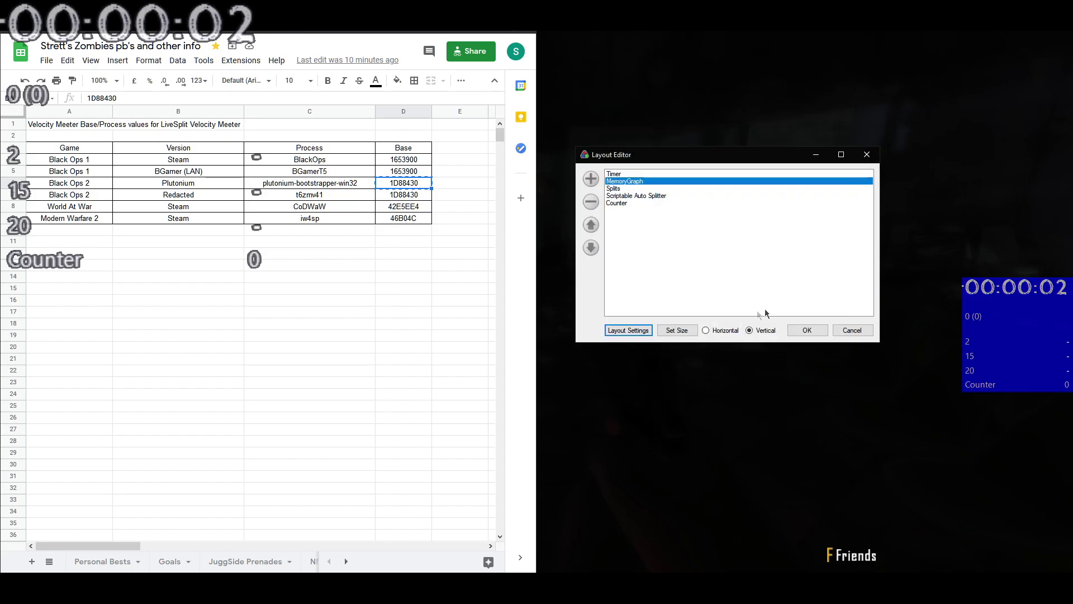
{"action": "left_click", "coordinate": [807, 330]}
{"action": "left_click", "coordinate": [688, 242]}
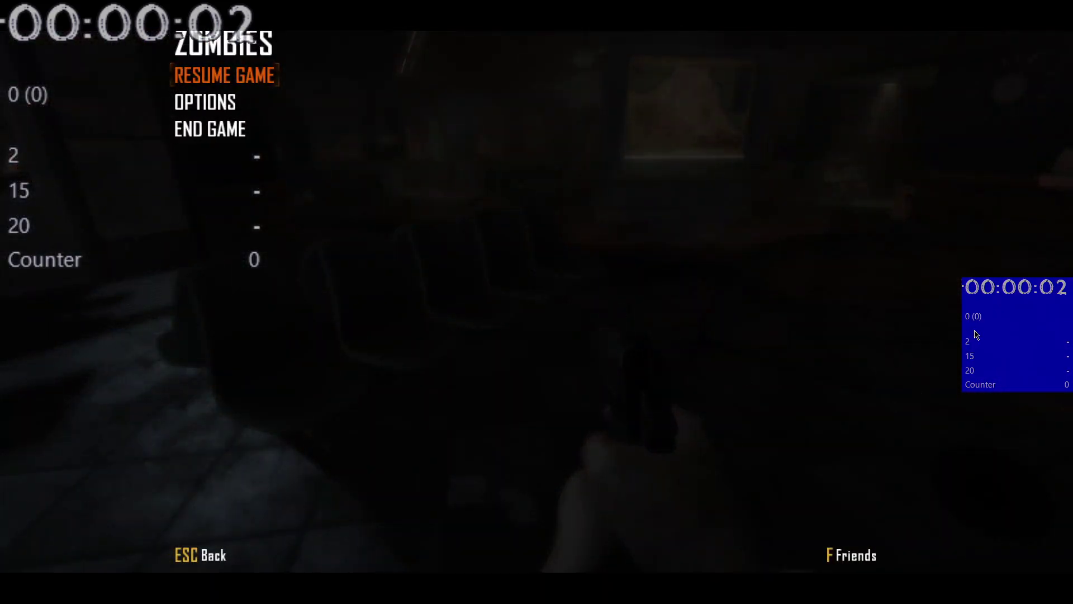
Save the current LiveSplit layout as a new layout file named temp
{"action": "right_click", "coordinate": [976, 334]}
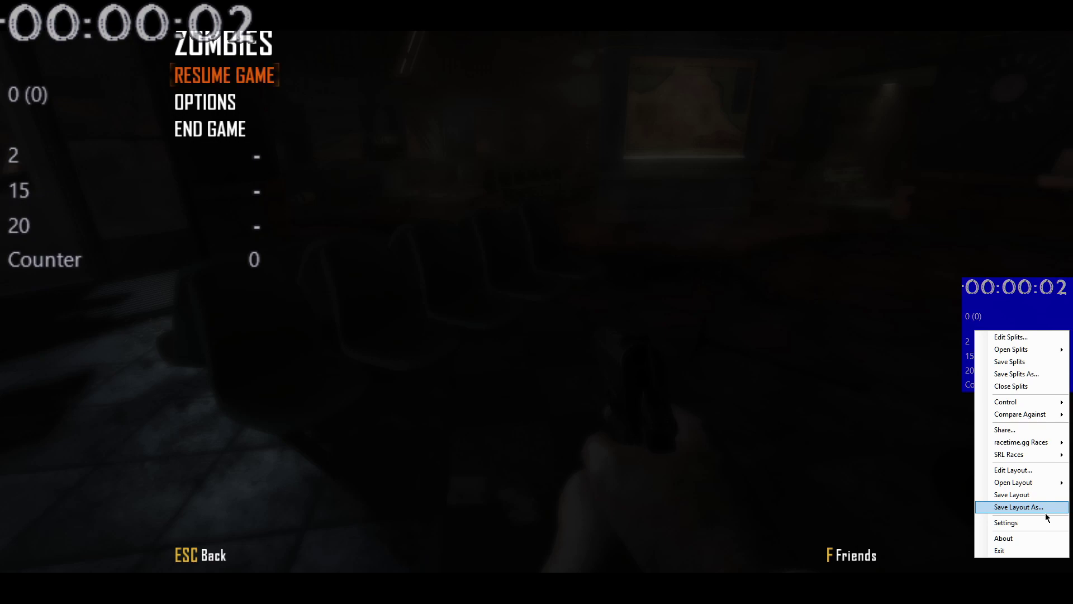
{"action": "left_click", "coordinate": [1045, 508]}
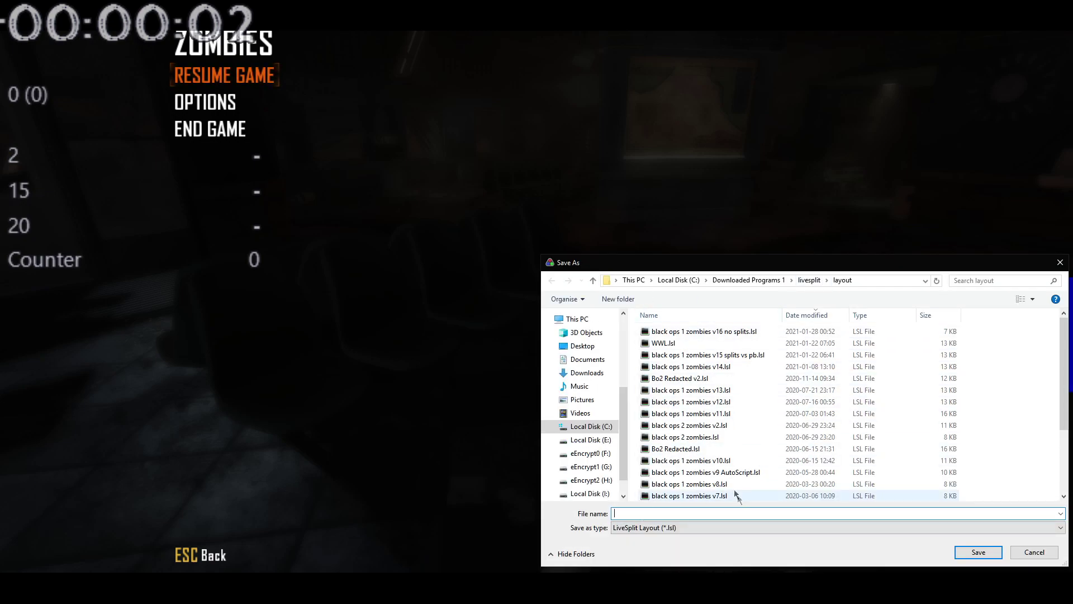
{"action": "type", "text": "temp"}
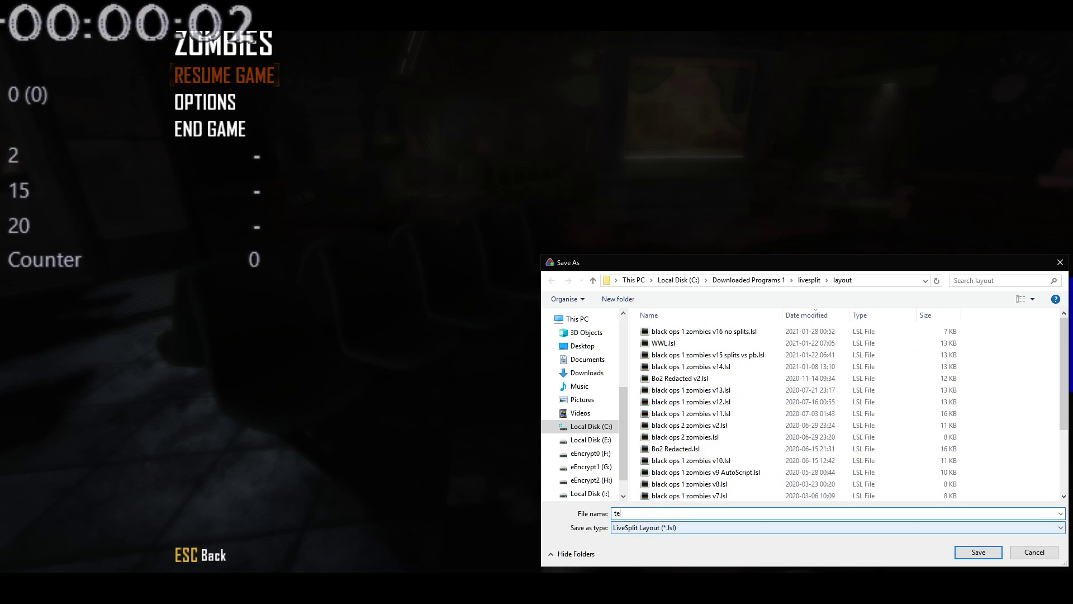
{"action": "left_click", "coordinate": [977, 552]}
Move around in the Black Ops 2 game to test the velocity graph inside the splits layout
{"action": "right_click", "coordinate": [981, 319]}
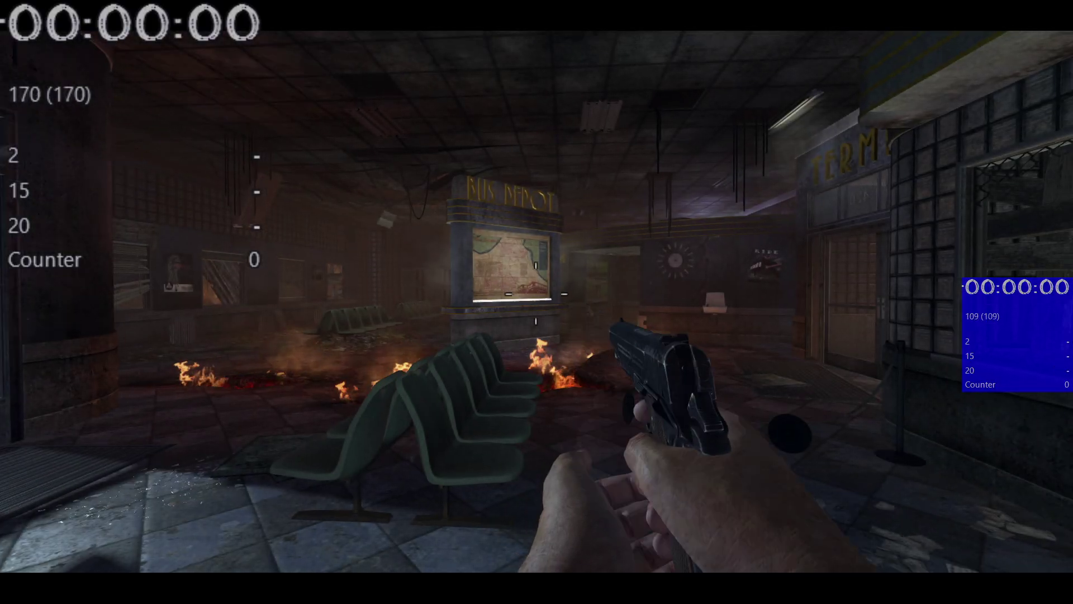
{"action": "key", "text": "w"}
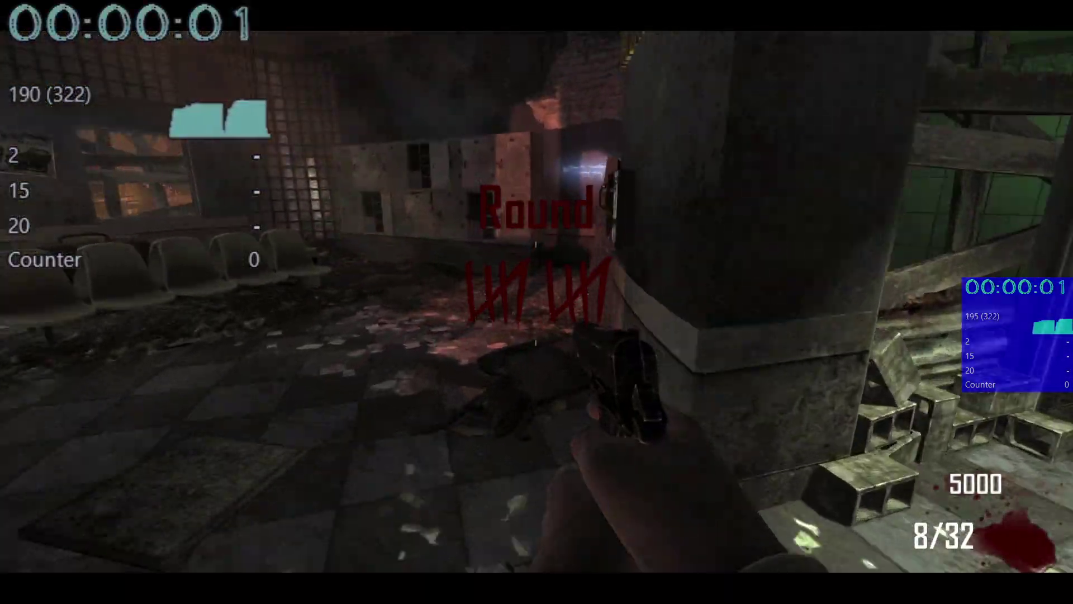
{"action": "key", "text": "w"}
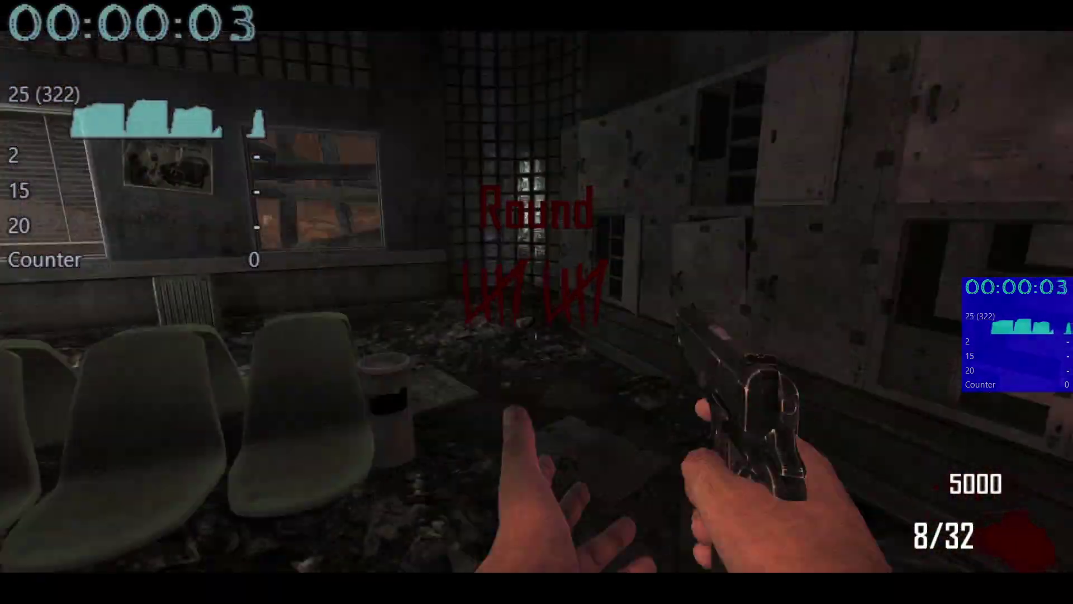
{"action": "key", "text": "f"}
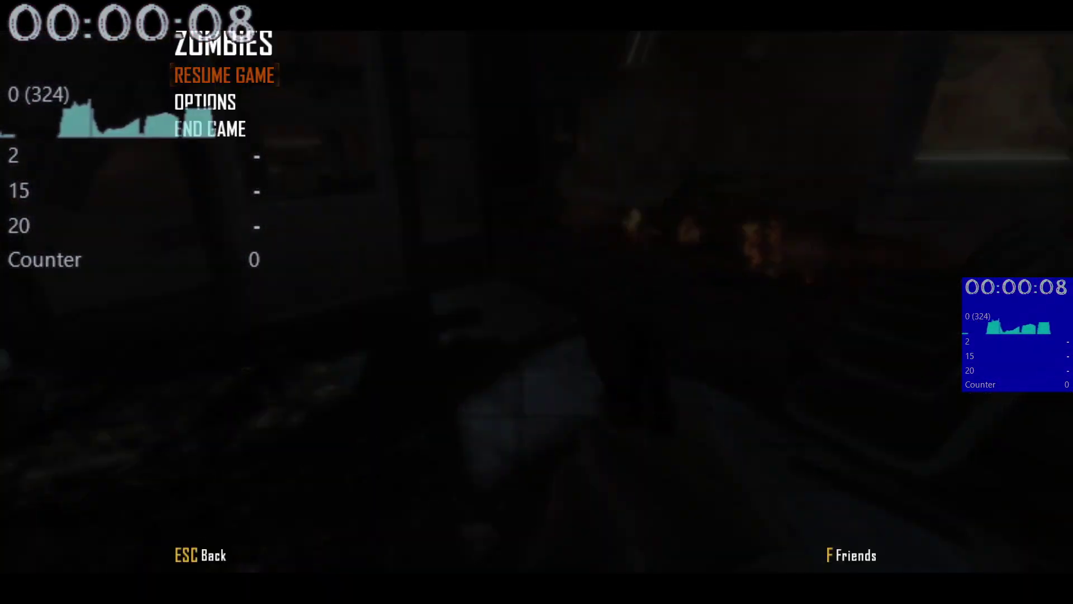
Reopen the MemoryGraph settings to review its pointer and graph options beside the spreadsheet, and close the layout editor without further changes
{"action": "right_click", "coordinate": [991, 324]}
{"action": "left_click", "coordinate": [1035, 463]}
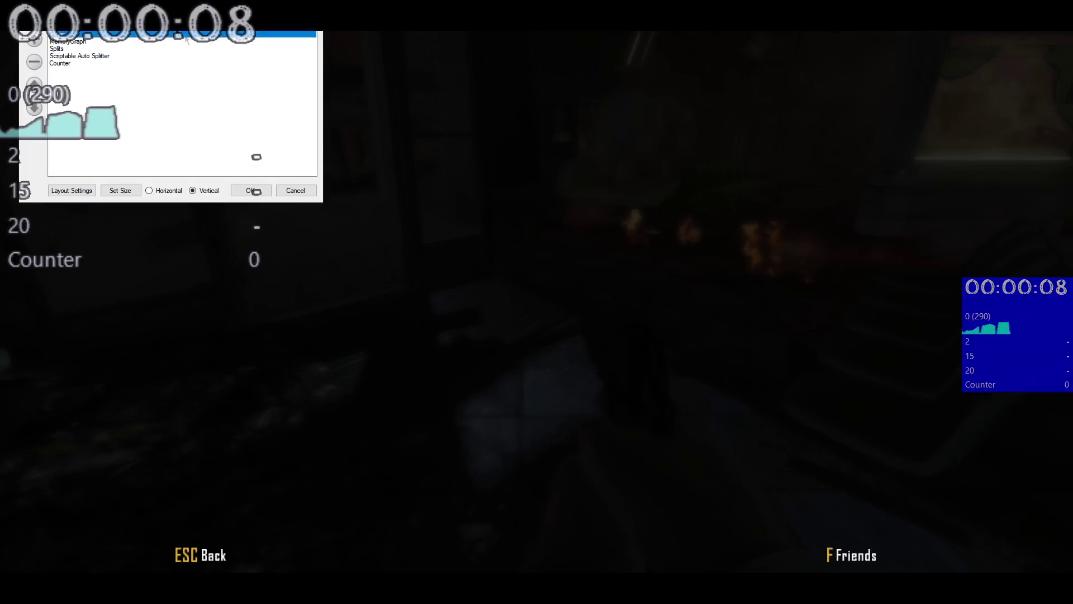
{"action": "left_click_drag", "start_coordinate": [178, 22], "coordinate": [639, 140]}
{"action": "left_click", "coordinate": [556, 162]}
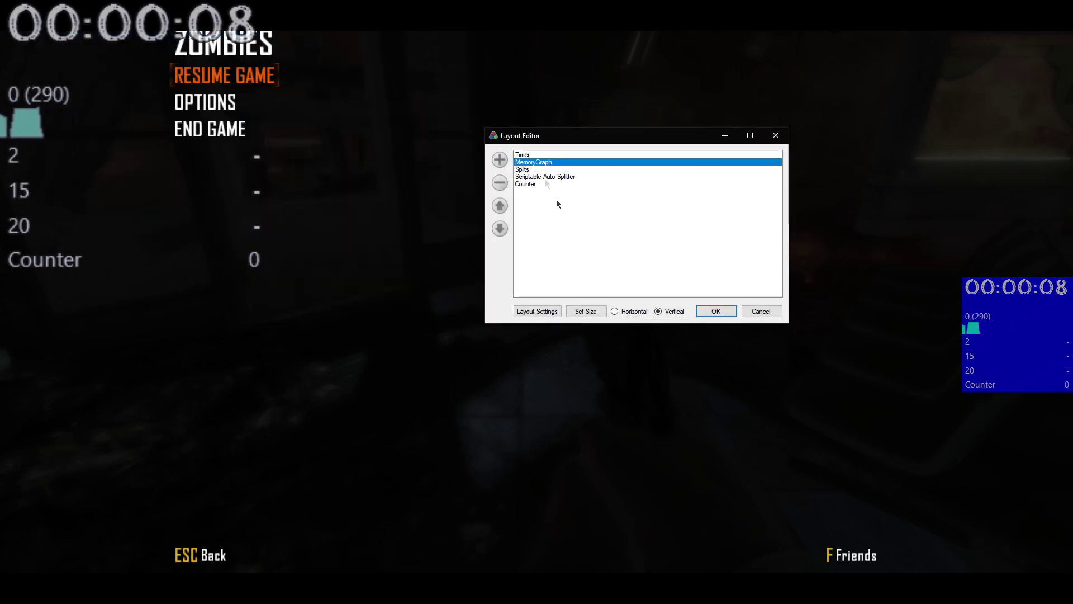
{"action": "left_click", "coordinate": [537, 311]}
{"action": "left_click", "coordinate": [142, 49]}
{"action": "left_click_drag", "start_coordinate": [127, 31], "coordinate": [594, 77]}
{"action": "left_click", "coordinate": [576, 98]}
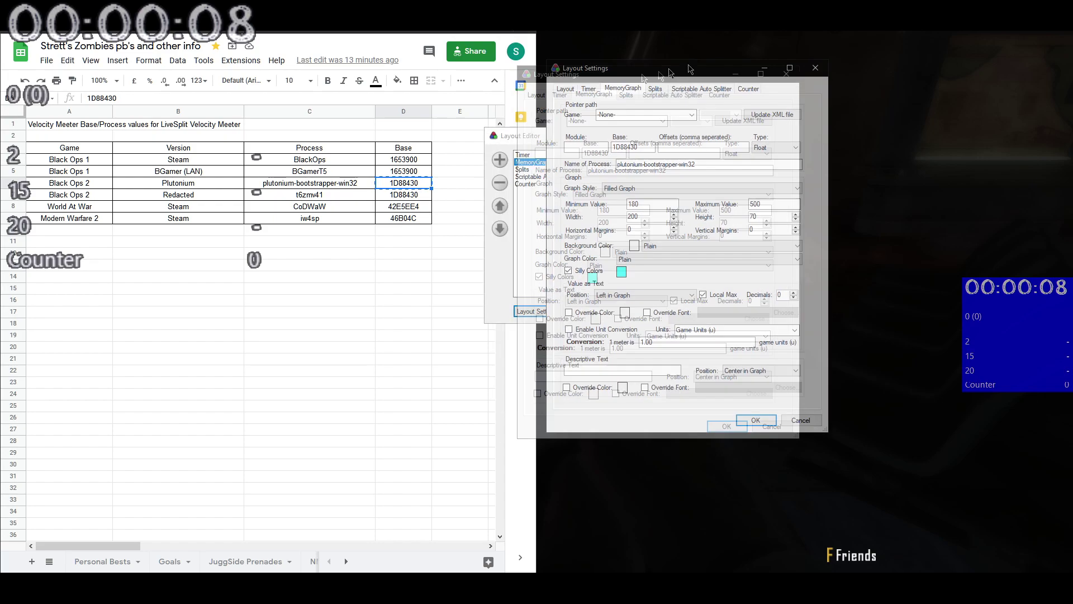
{"action": "left_click_drag", "start_coordinate": [621, 78], "coordinate": [669, 69]}
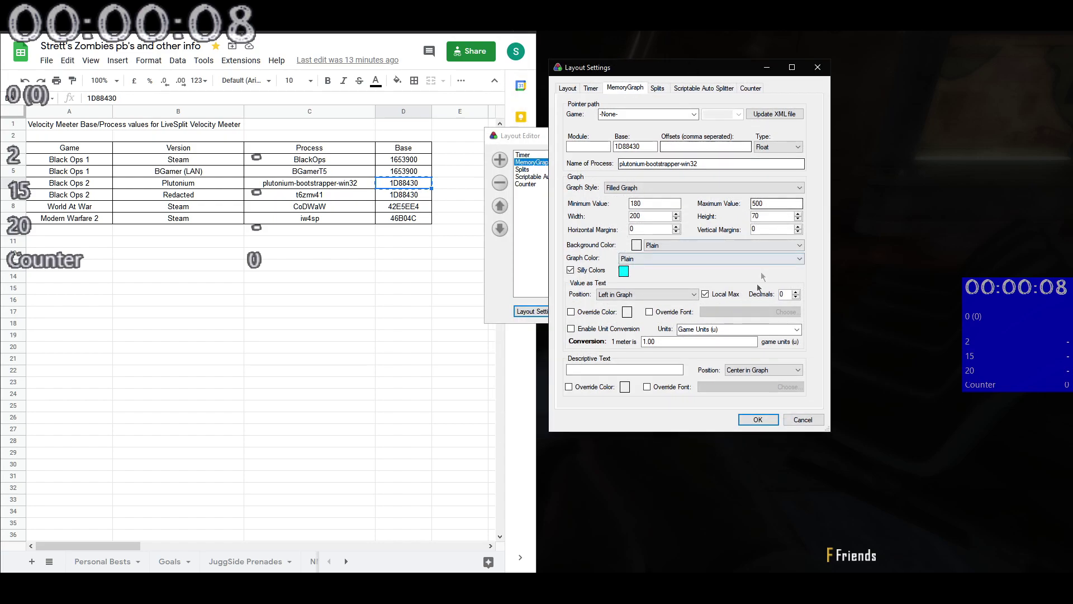
{"action": "left_click", "coordinate": [763, 423]}
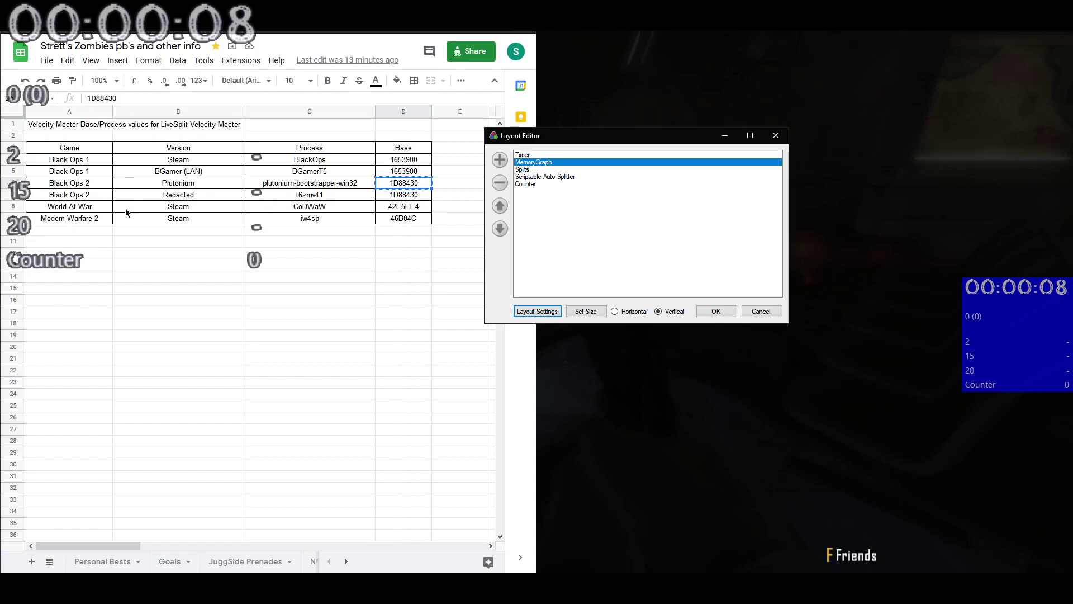
{"action": "left_click", "coordinate": [760, 312]}
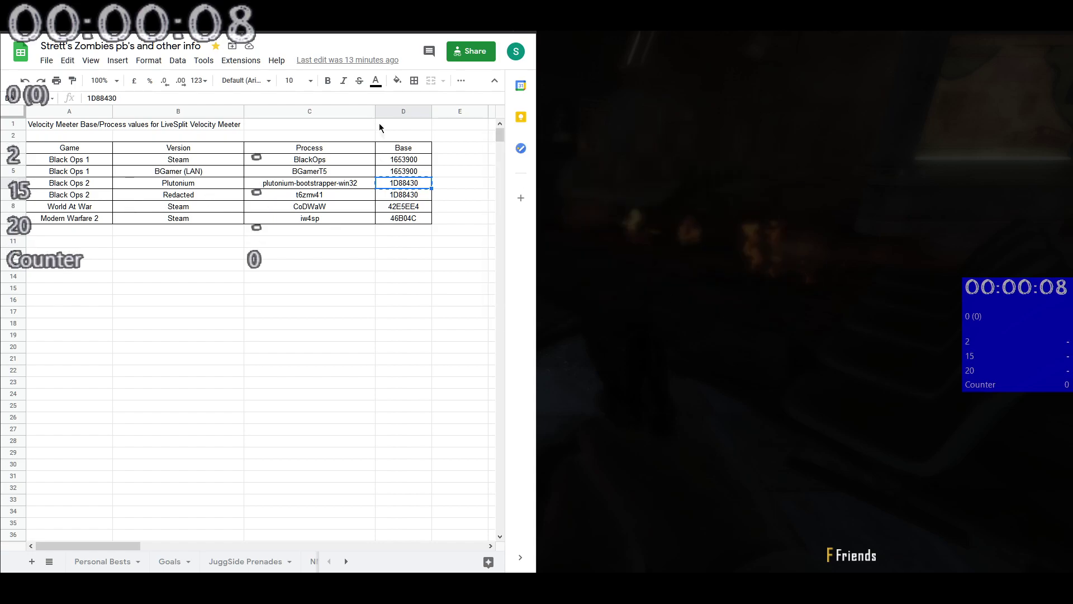
Exit the LiveSplit window that contains the timer, velocity graph and splits
{"action": "right_click", "coordinate": [984, 331]}
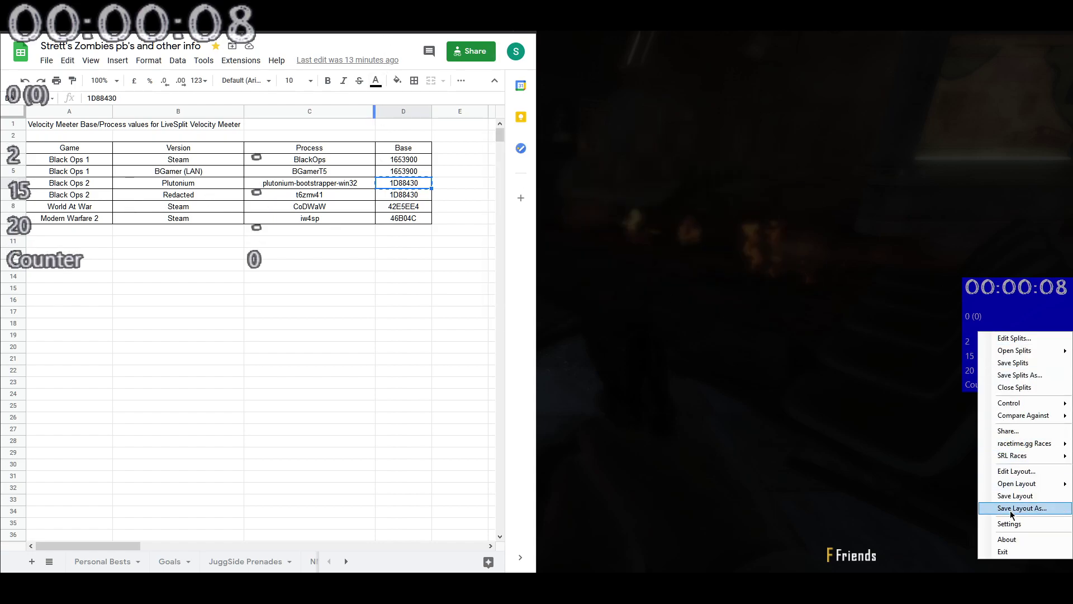
{"action": "left_click", "coordinate": [1003, 551]}
{"action": "left_click", "coordinate": [577, 326]}
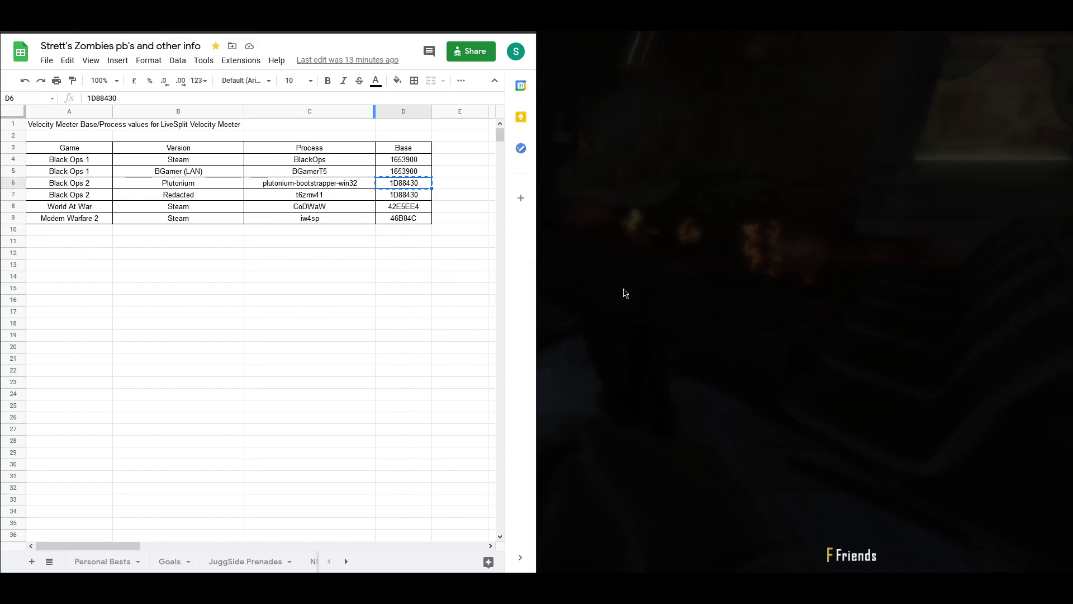